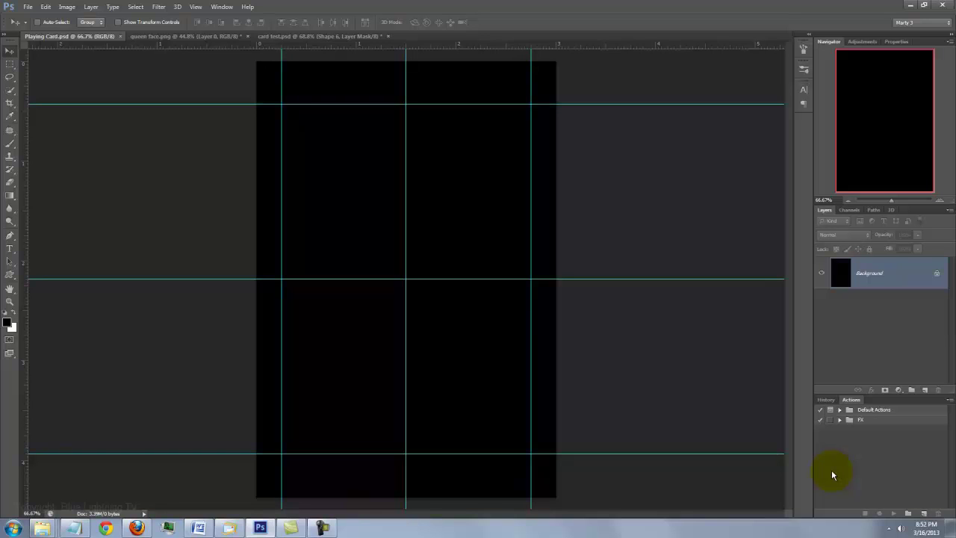
Set up the Gradient Tool with a black-to-#152a04 dark green gradient
key("ctrl+alt+i")
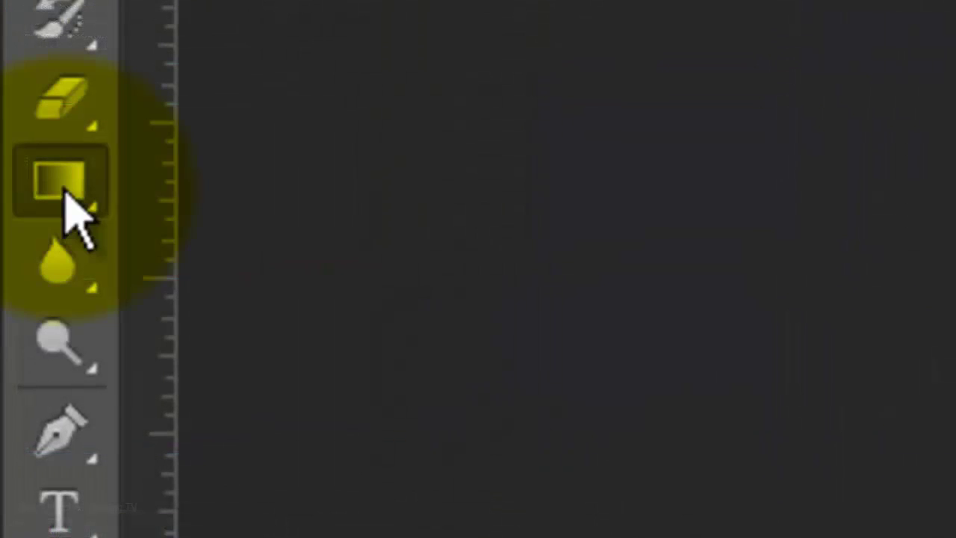
right_click(10, 195)
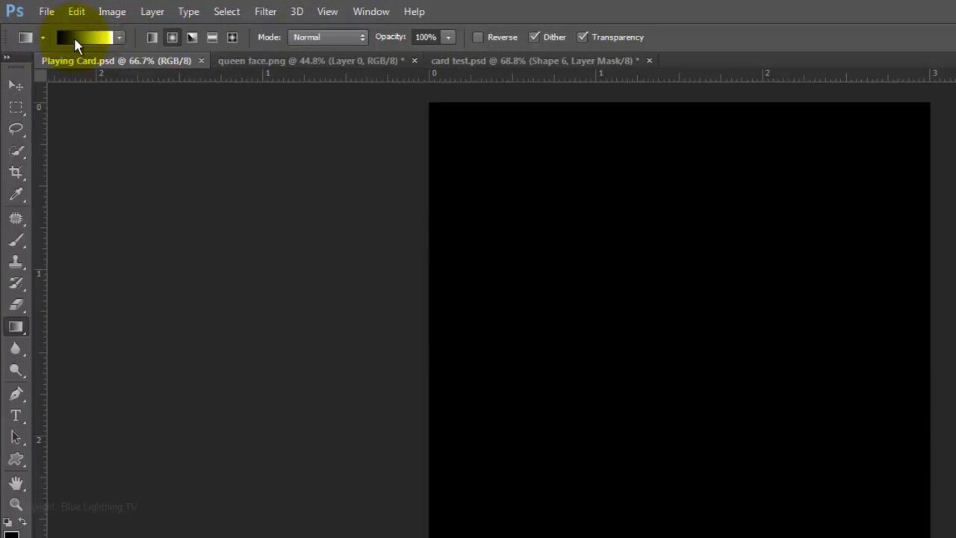
left_click(74, 37)
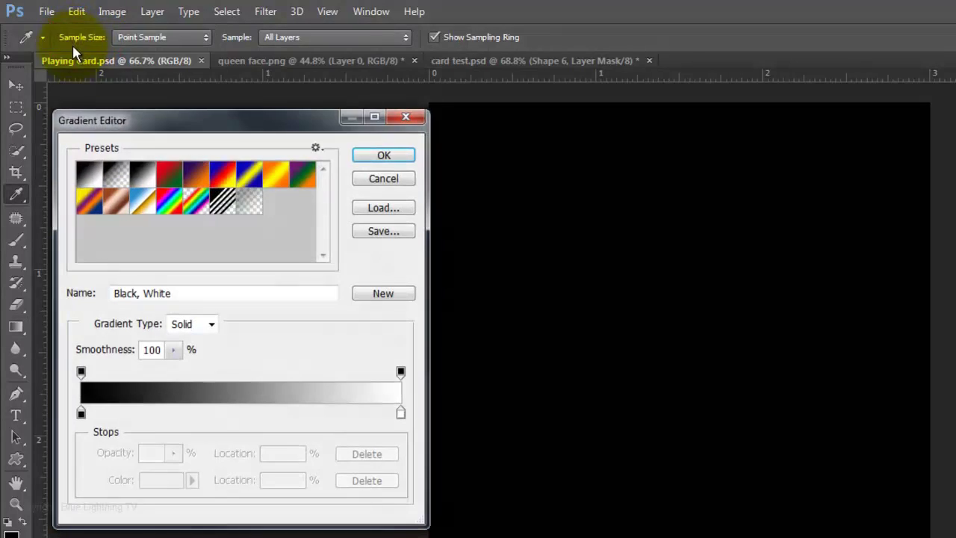
left_click(403, 417)
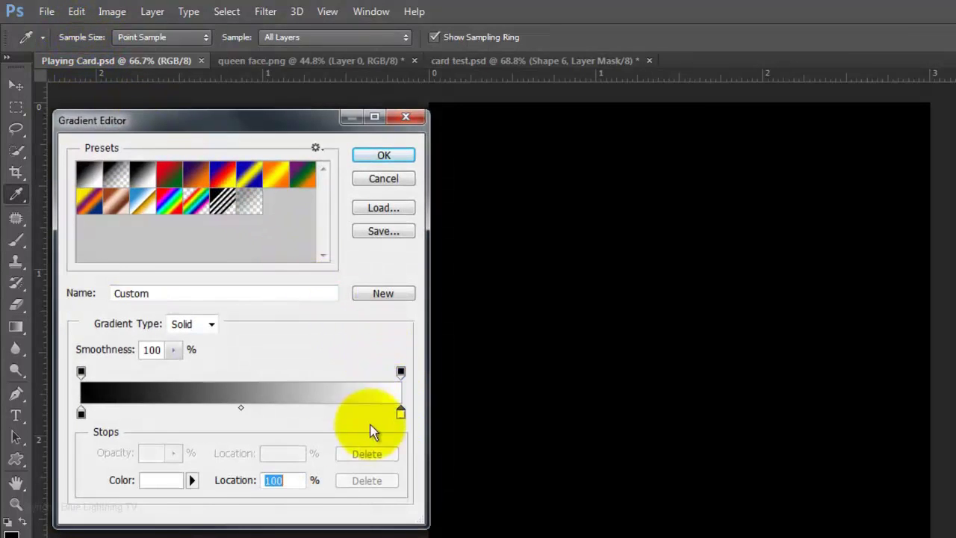
left_click(155, 487)
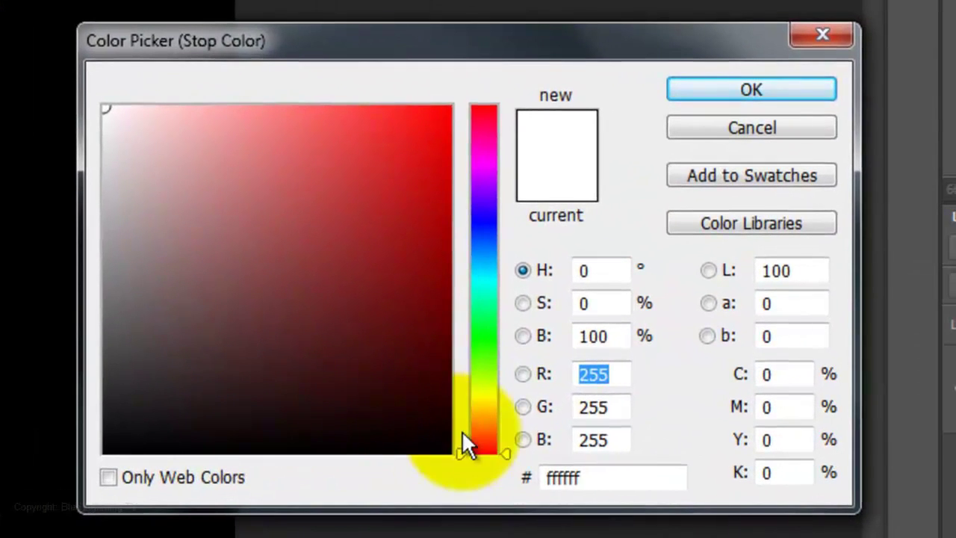
double_click(553, 478)
type("152a")
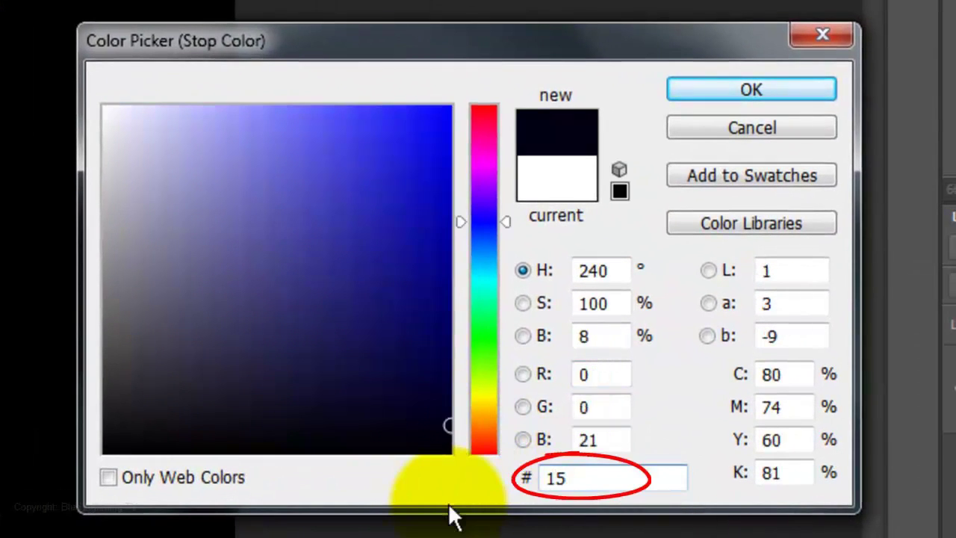
type("04")
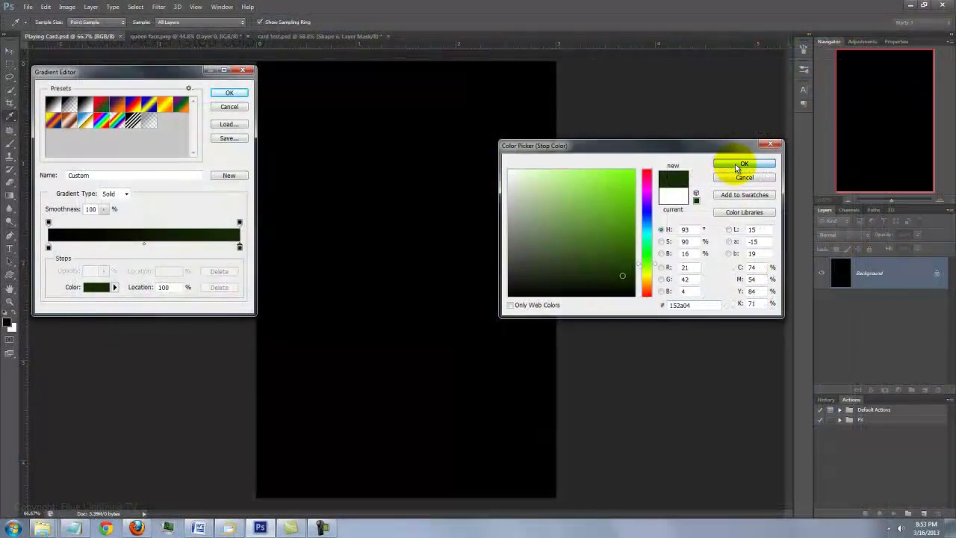
left_click(751, 90)
left_click(229, 92)
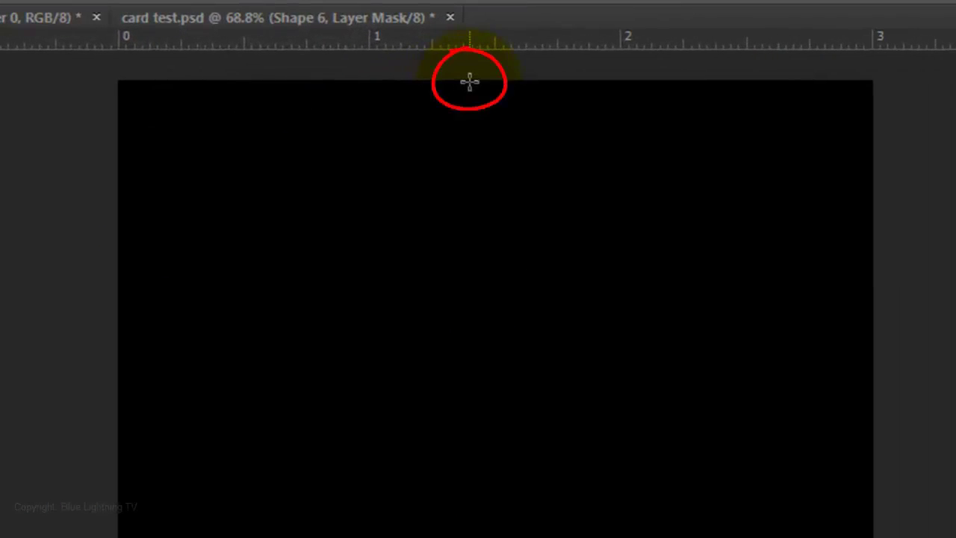
Shift-drag from the canvas top to bottom to fill the background with the vertical gradient
key("shift")
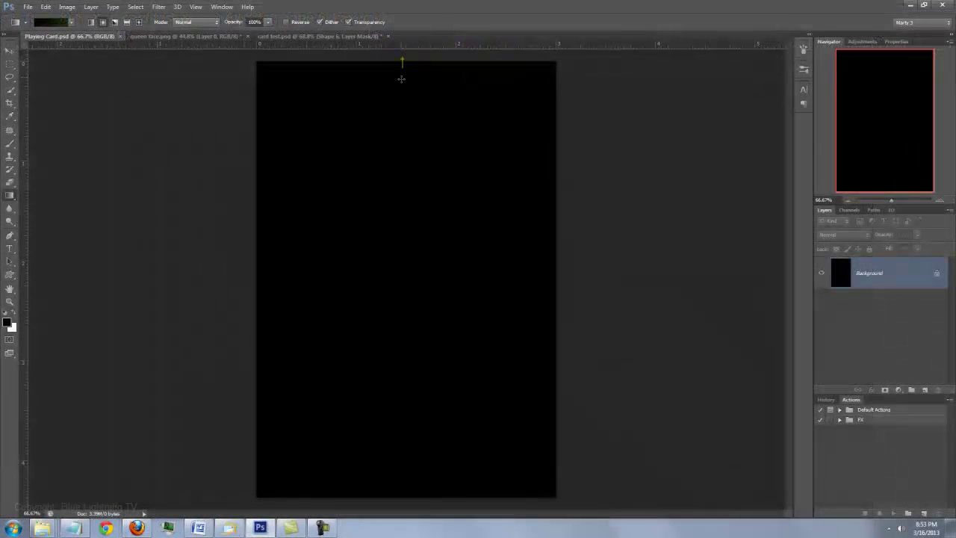
left_click_drag(483, 76, 451, 537)
left_click_drag(389, 245, 398, 421)
left_click_drag(401, 481, 400, 496)
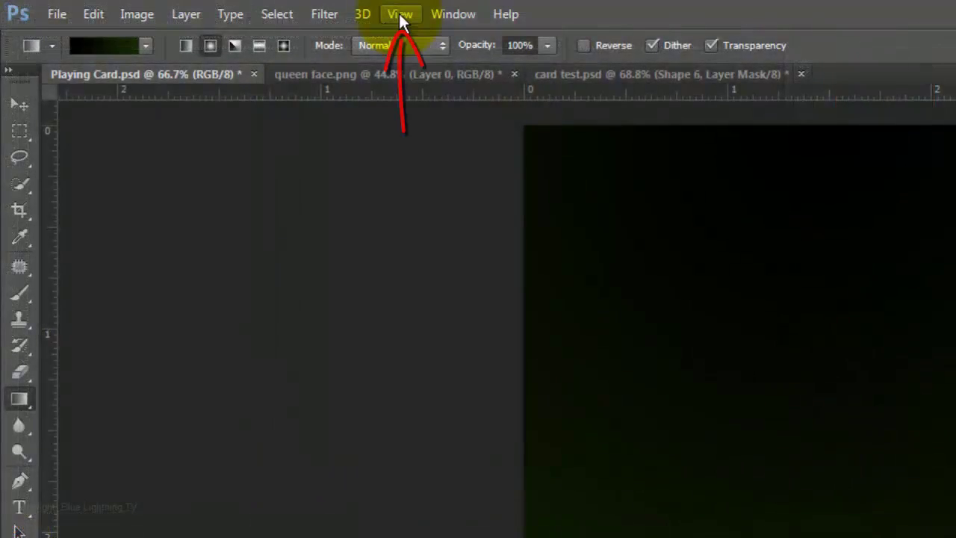
left_click(400, 16)
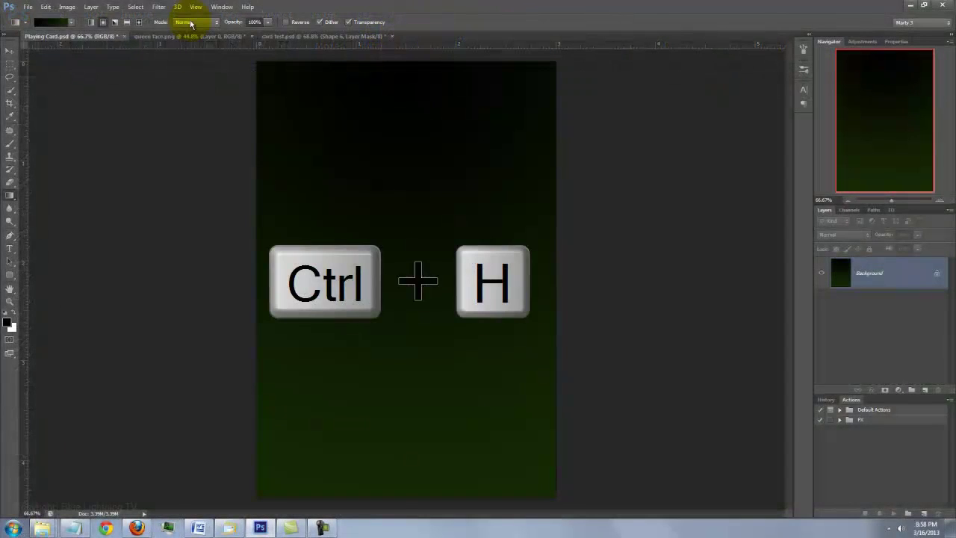
Show the guides and draw a white 80 px-radius rounded rectangle shape between the guide intersections
key("ctrl+h")
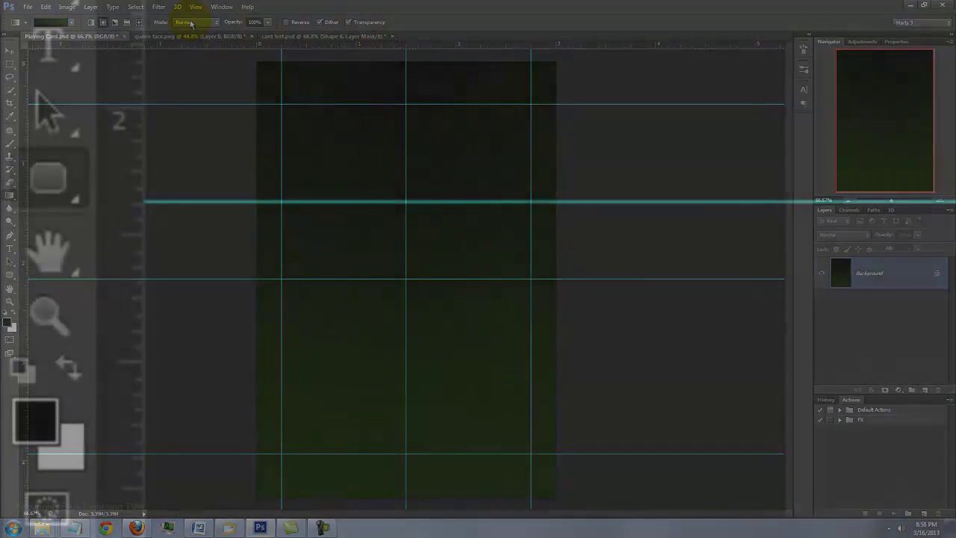
right_click(12, 276)
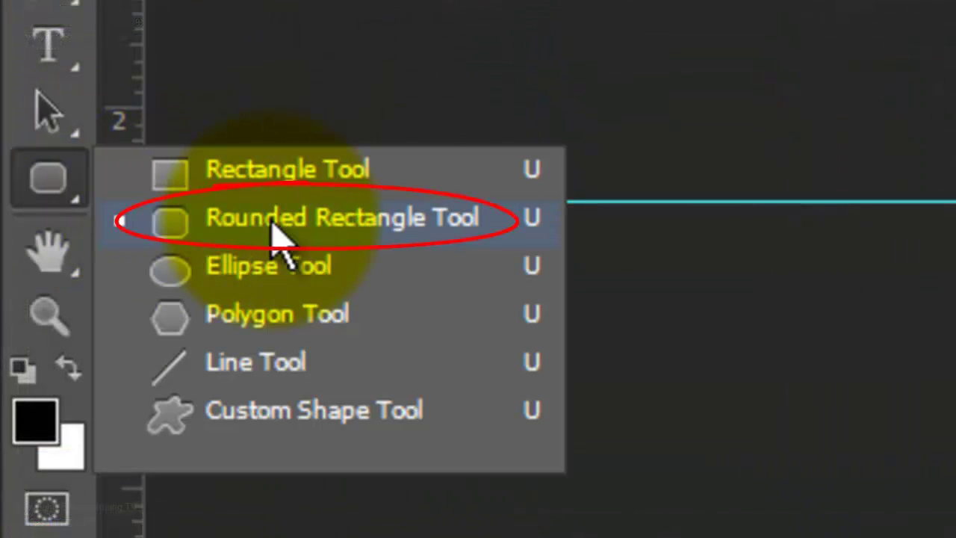
left_click(280, 218)
left_click(277, 97)
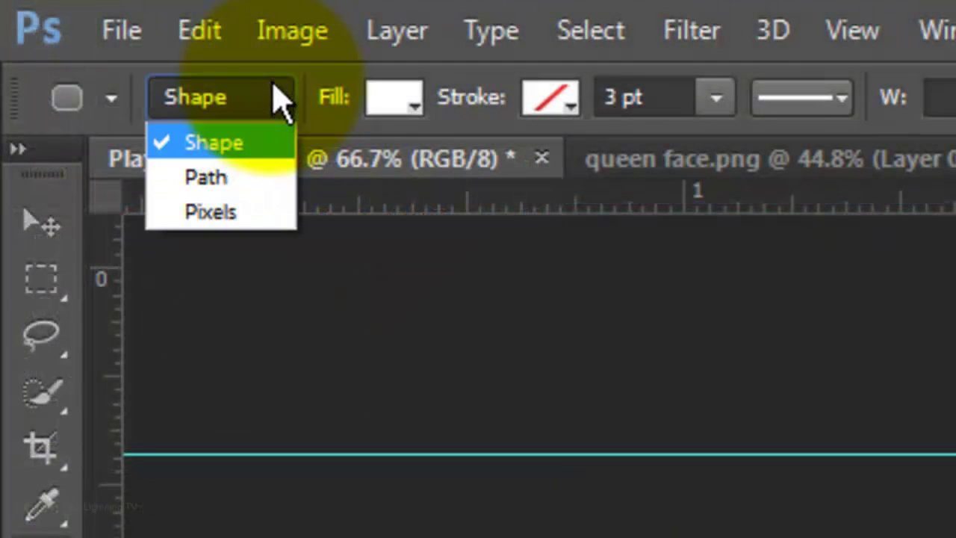
left_click(282, 103)
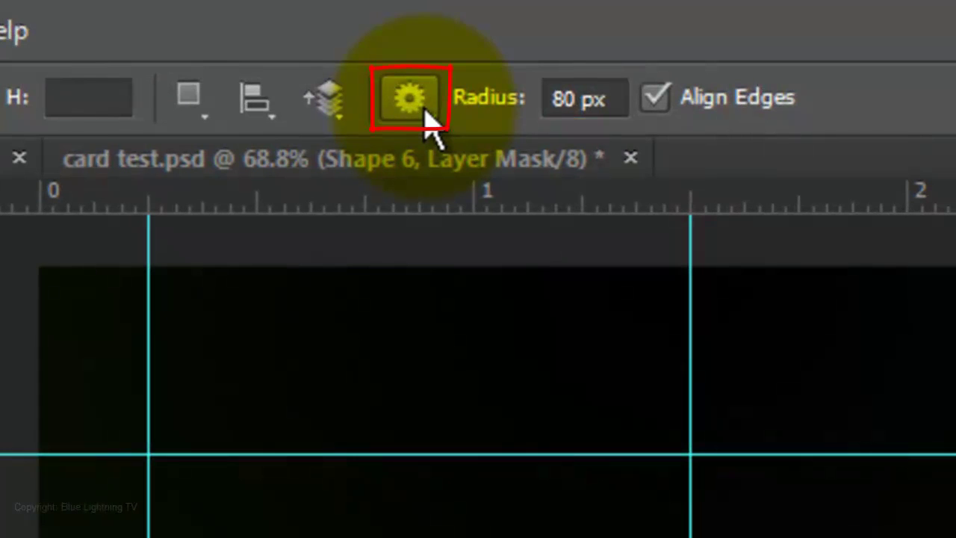
left_click(409, 98)
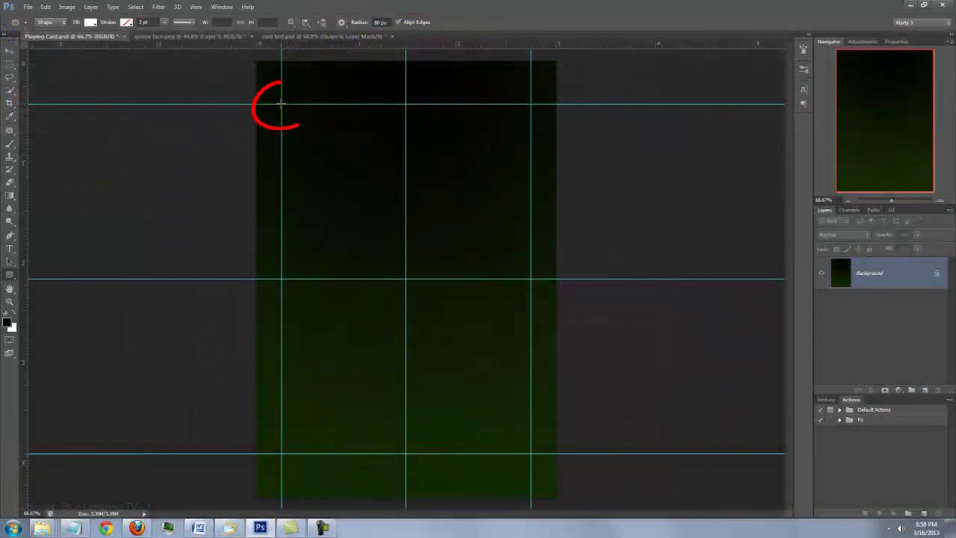
mouse_move(281, 105)
left_mouse_down()
mouse_move(433, 285)
mouse_move(528, 449)
left_mouse_up()
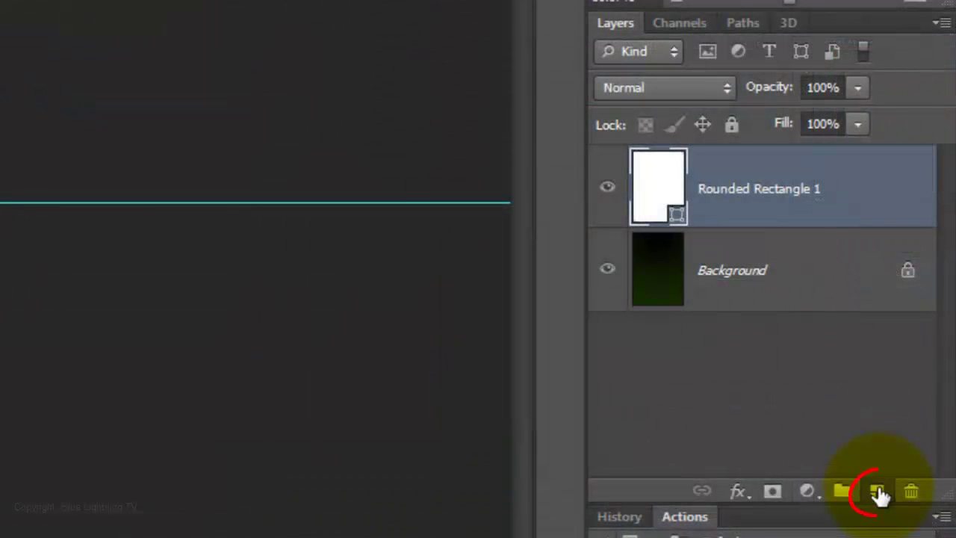
Add a new empty layer named RULE BOX above the card
left_click(879, 493)
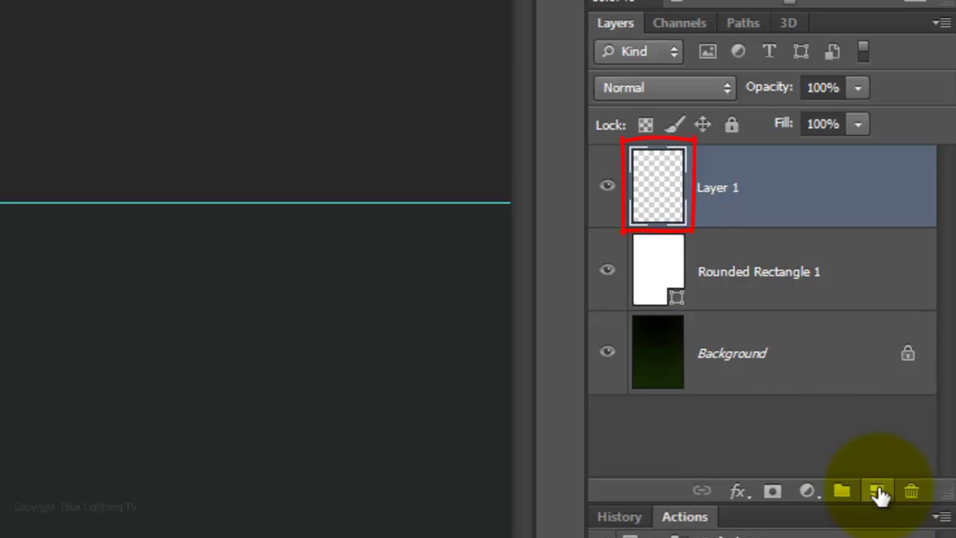
double_click(717, 188)
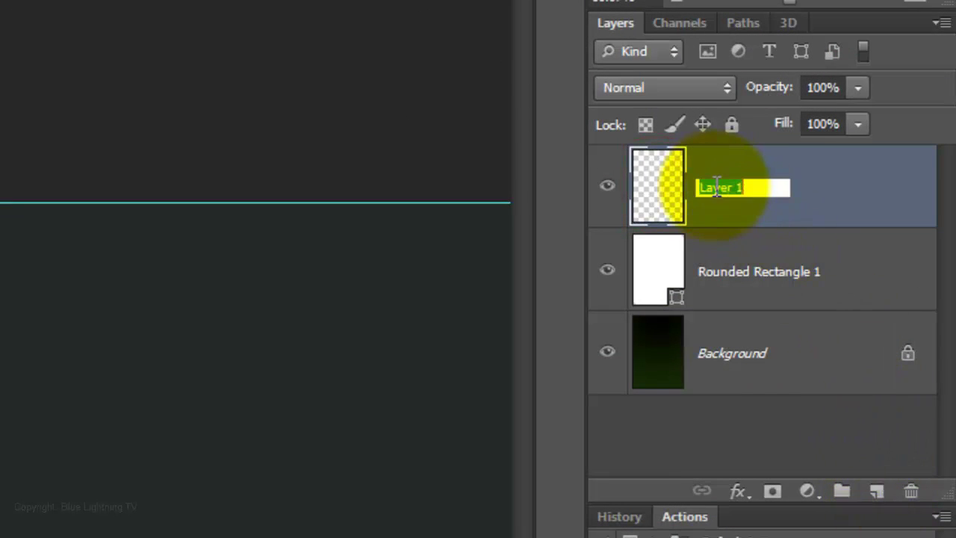
type("RULE BOX")
key("Return")
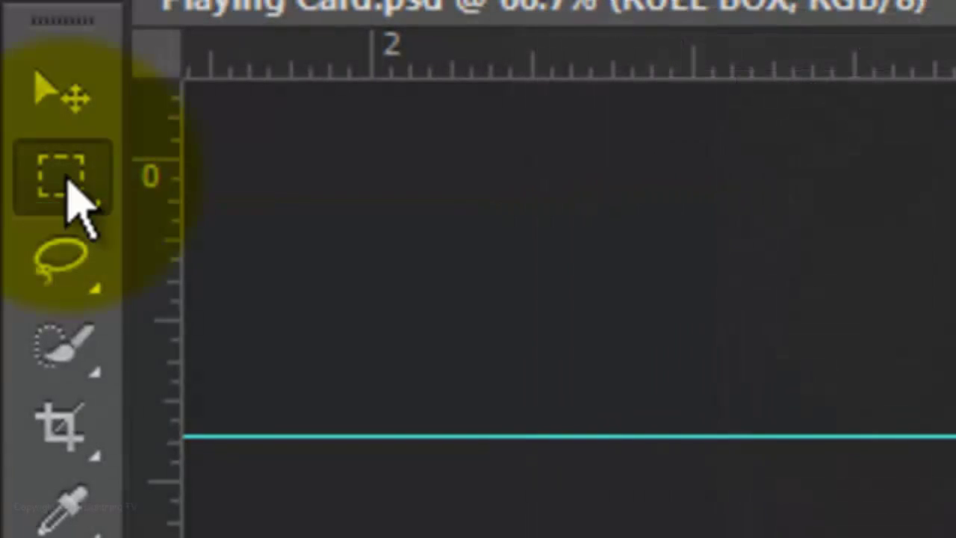
Marquee-select the card, then transform the selection to 67% width and 81% height
right_click(64, 173)
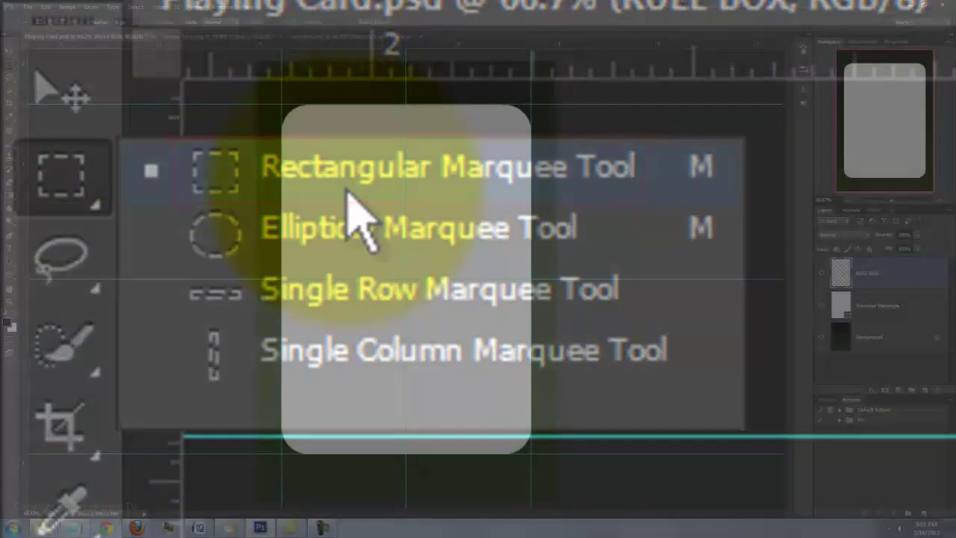
left_click(352, 202)
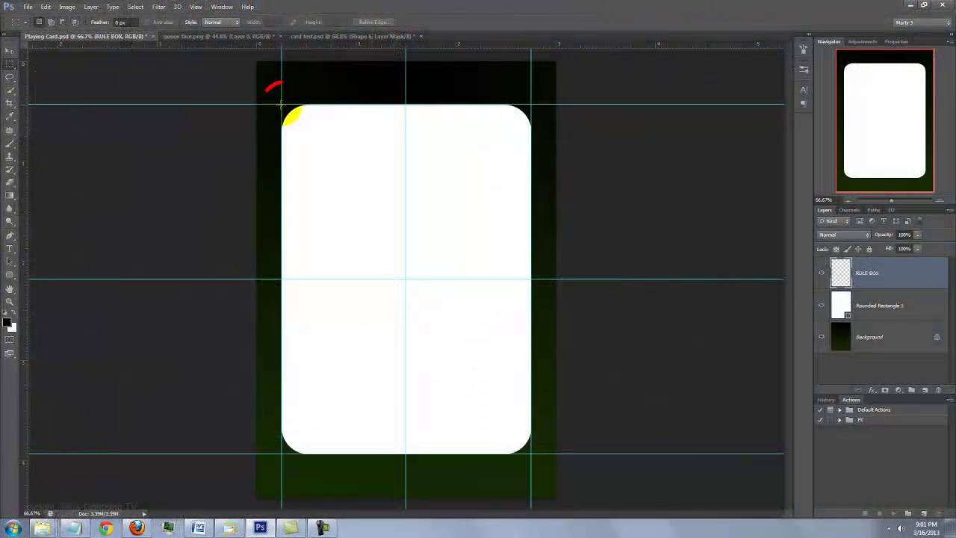
left_click_drag(284, 111, 530, 453)
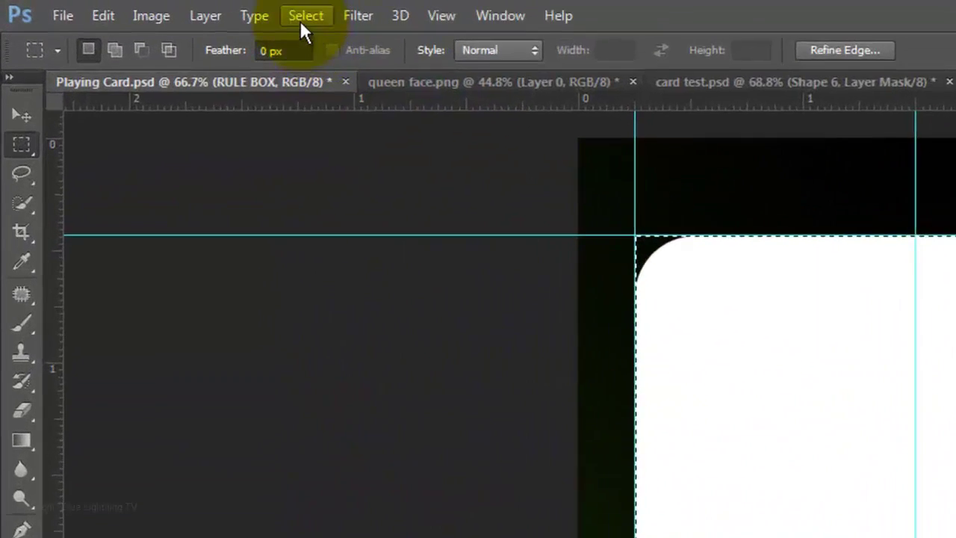
left_click(135, 7)
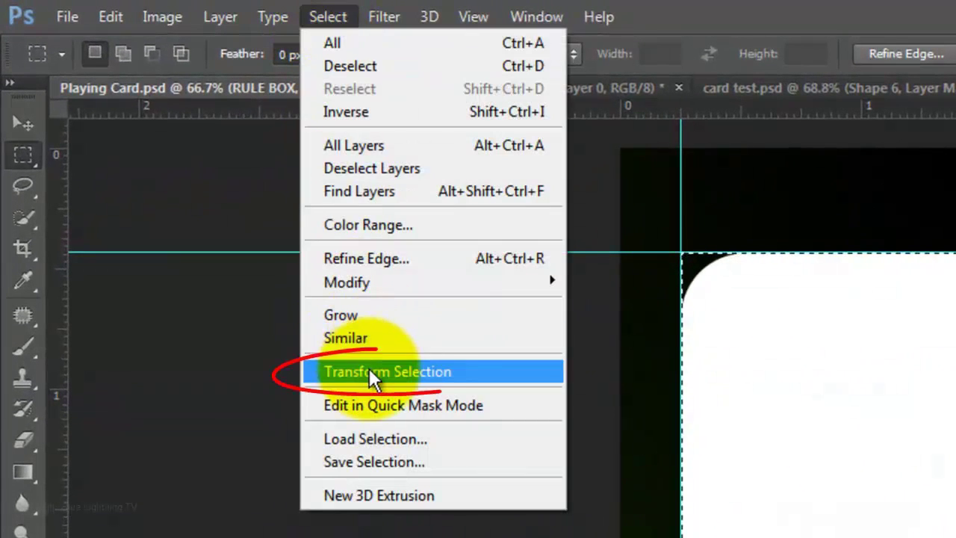
left_click(372, 370)
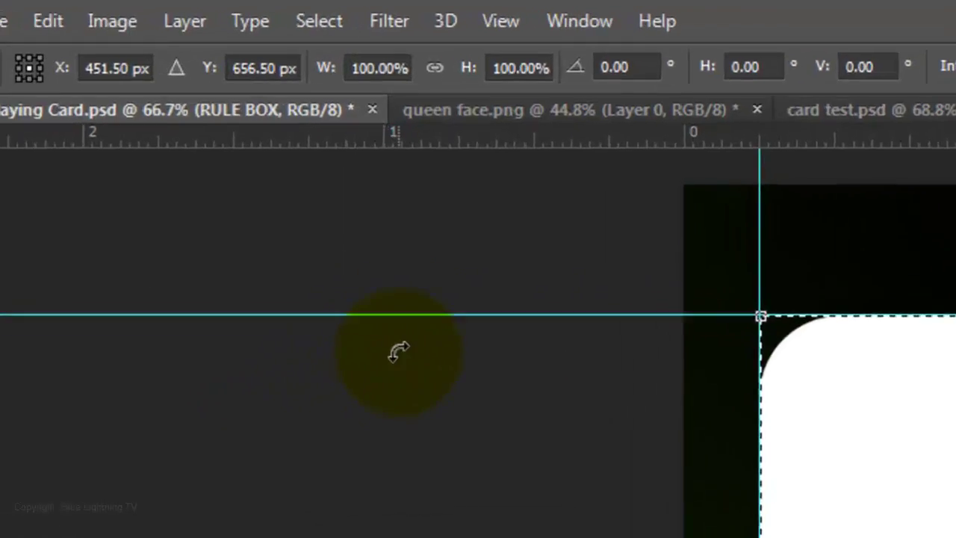
left_click(407, 53)
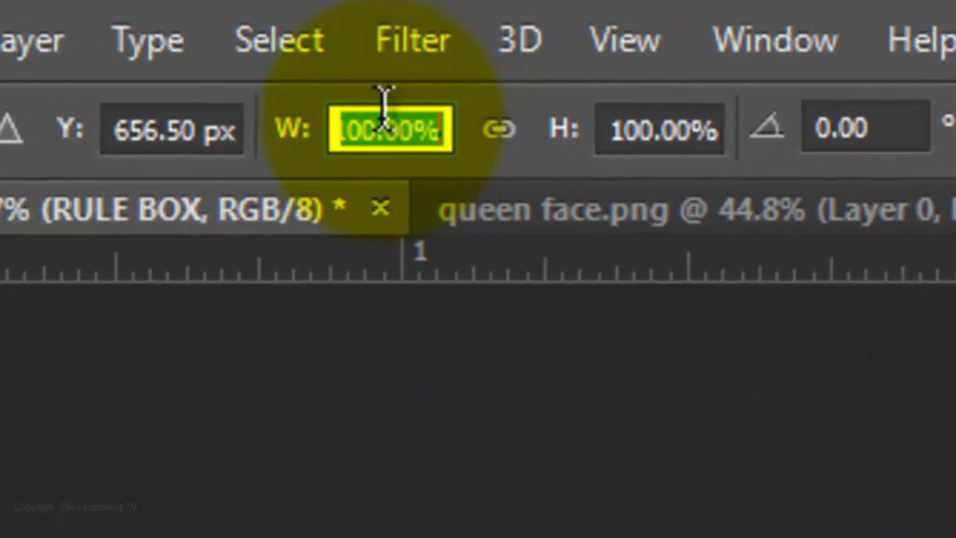
type("67")
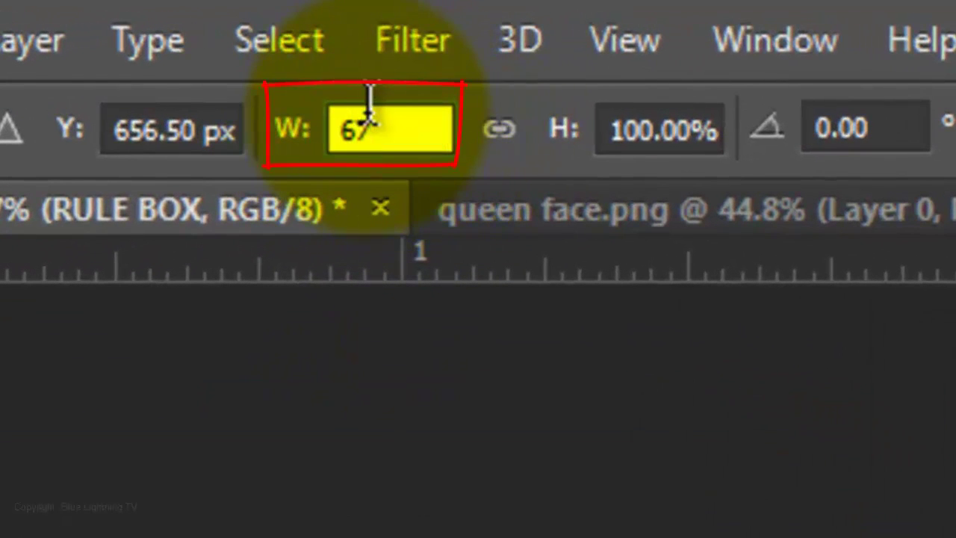
left_click(621, 112)
type("81")
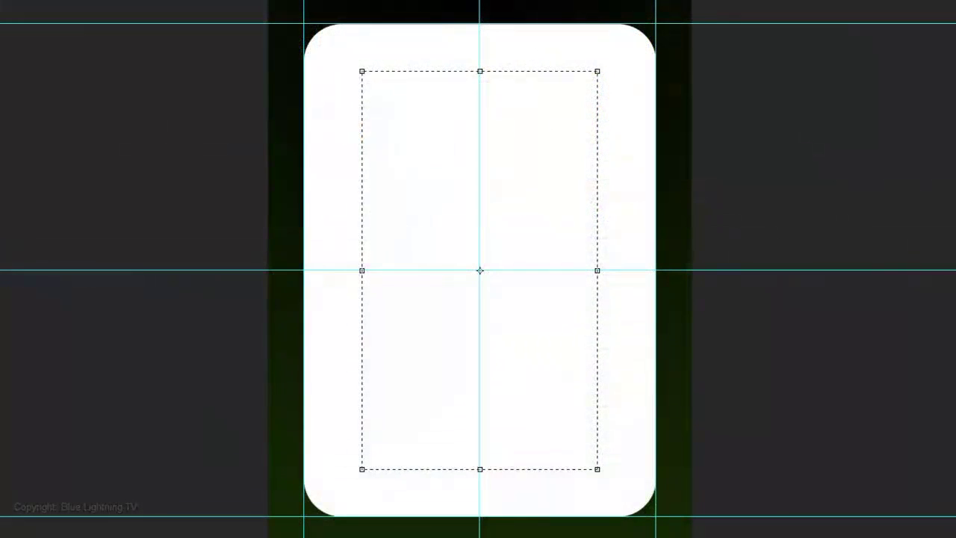
key("Return")
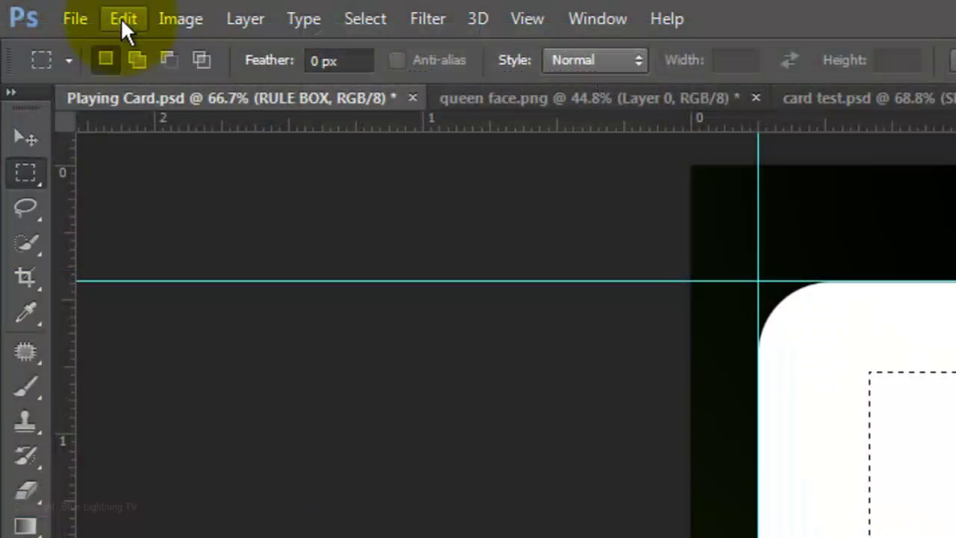
Stroke the selection with a 7 px black (000000) inside stroke, then deselect
left_click(121, 18)
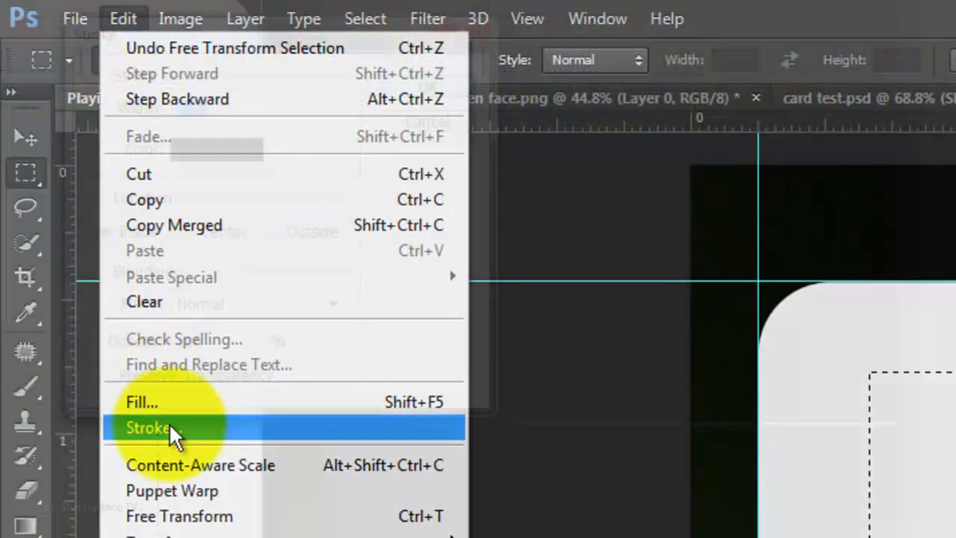
left_click(170, 427)
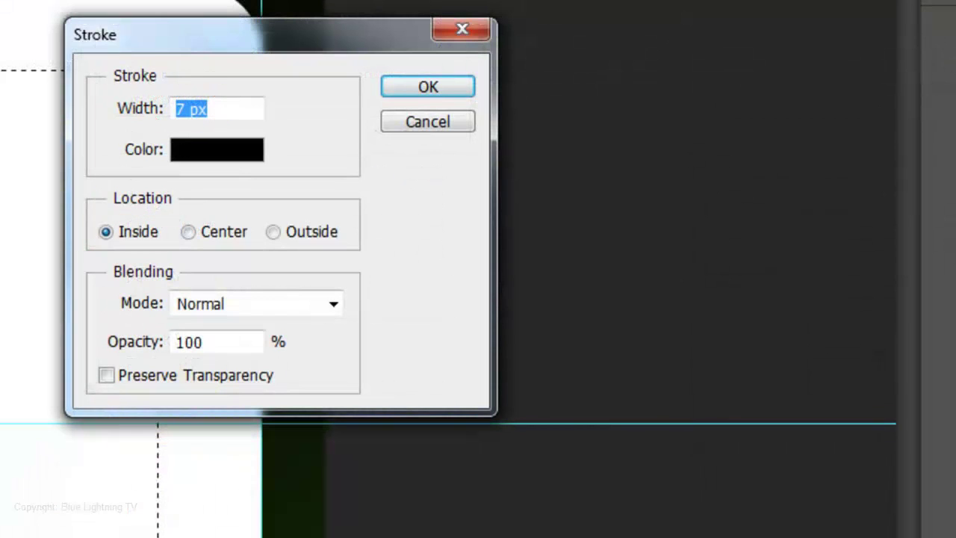
left_click(188, 155)
left_click(210, 462)
left_click_drag(210, 462, 203, 468)
left_click(752, 134)
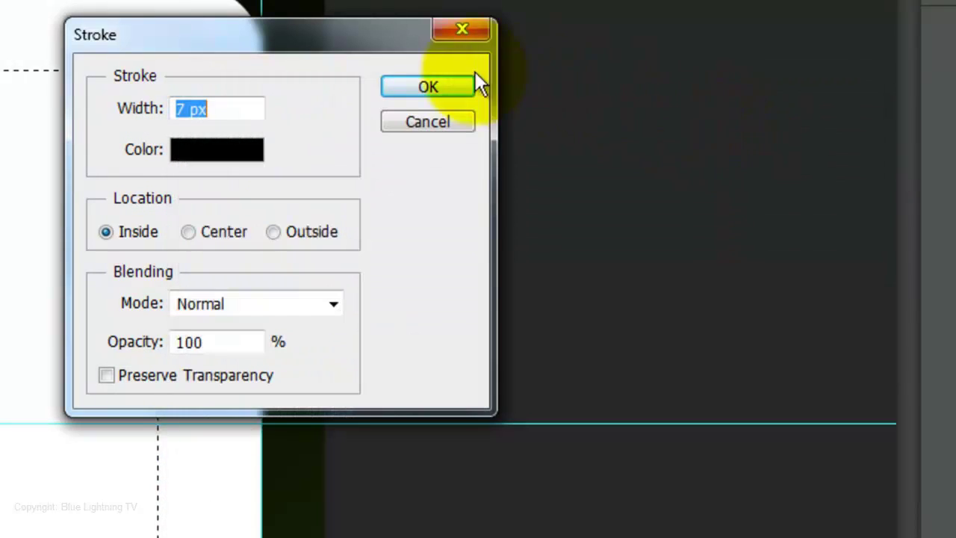
left_click(430, 90)
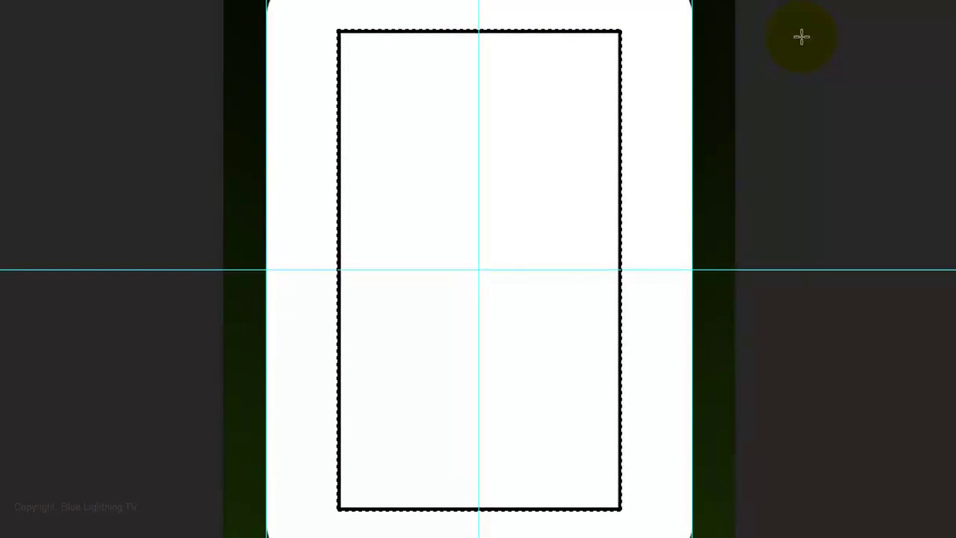
key("ctrl+d")
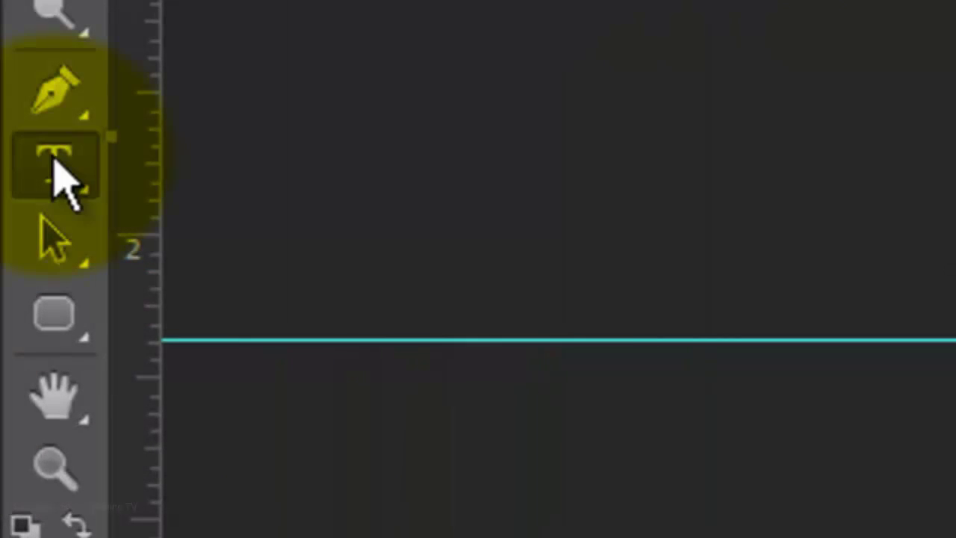
Set the Horizontal Type Tool to the Card Characters font with colour df1128
left_click_drag(53, 171, 299, 171)
left_click(295, 64)
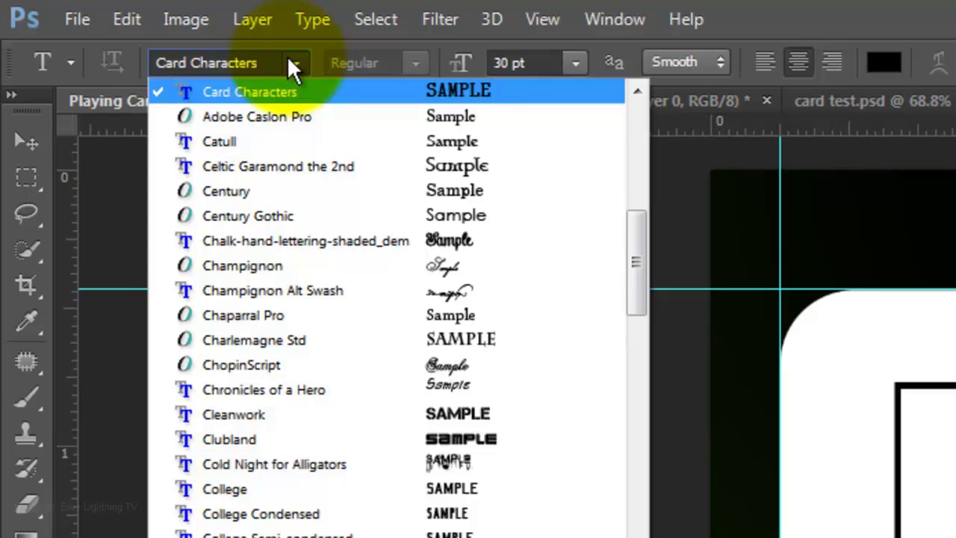
left_click(291, 60)
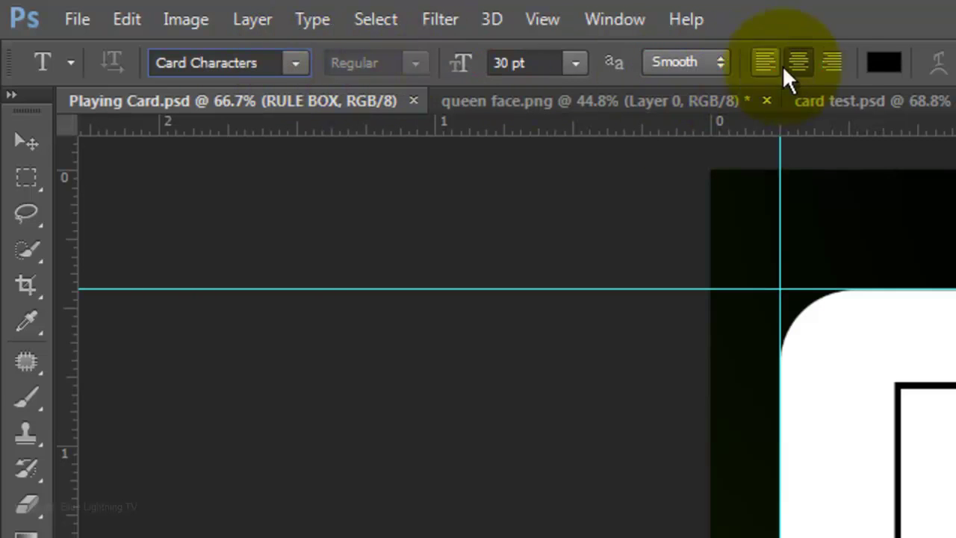
left_click(882, 61)
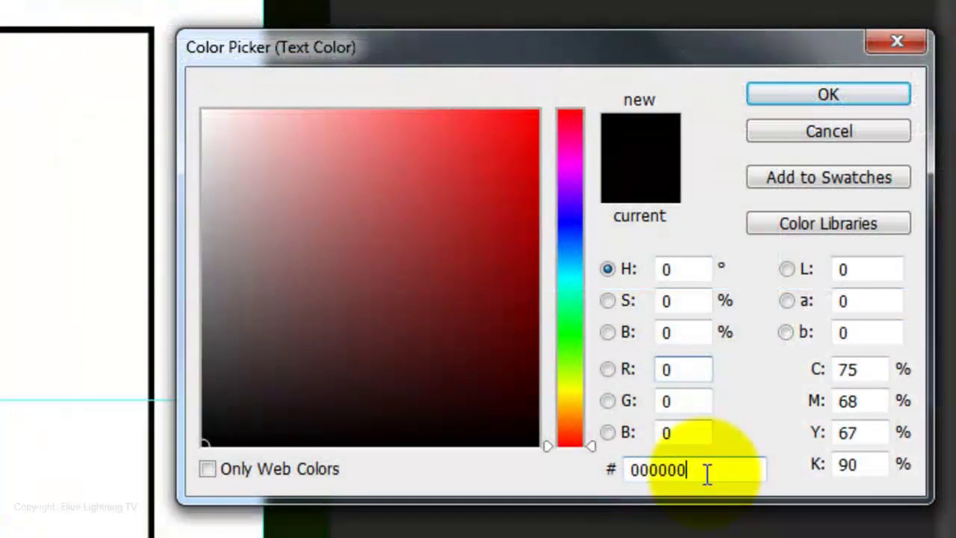
double_click(705, 472)
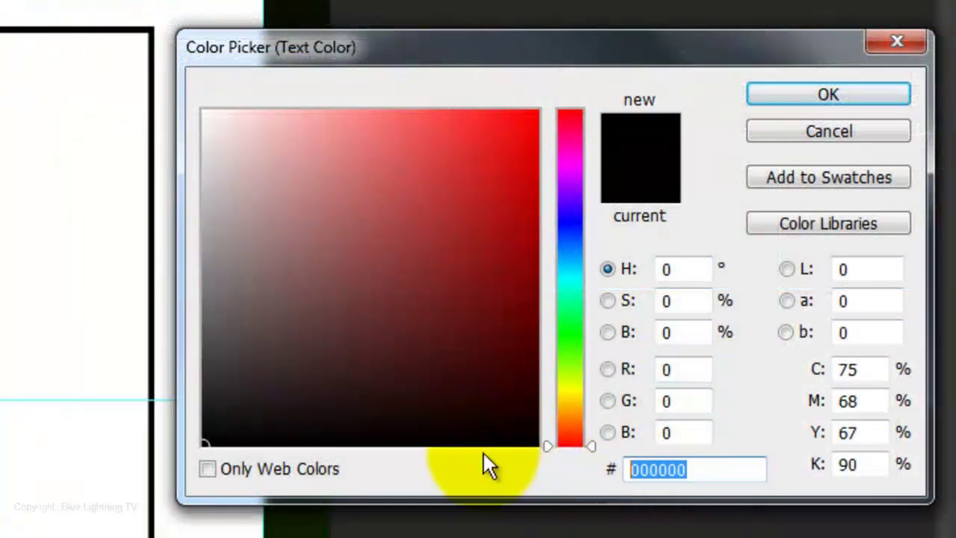
type("df1128")
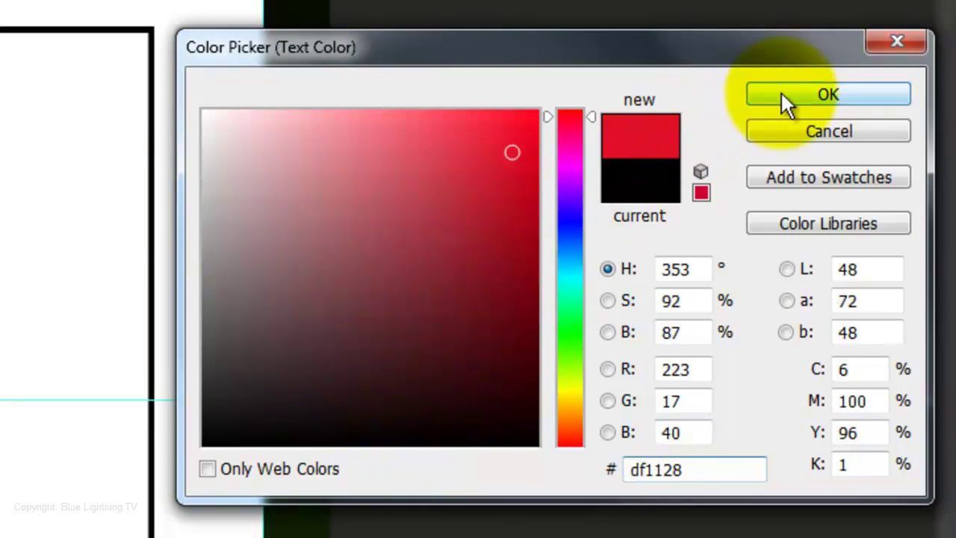
left_click(782, 92)
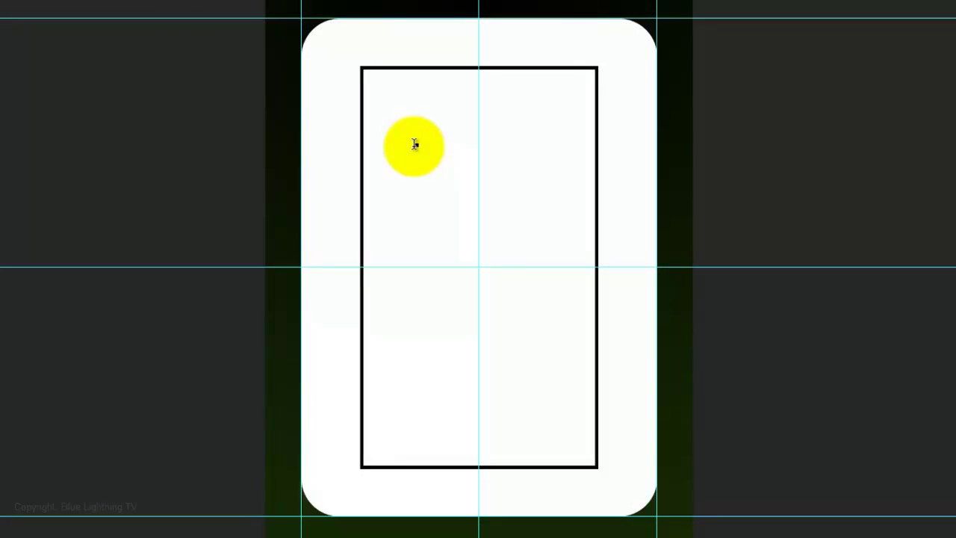
Type a red Q inside the rule box and move it onto the centre guide
left_click(416, 144)
type("Q")
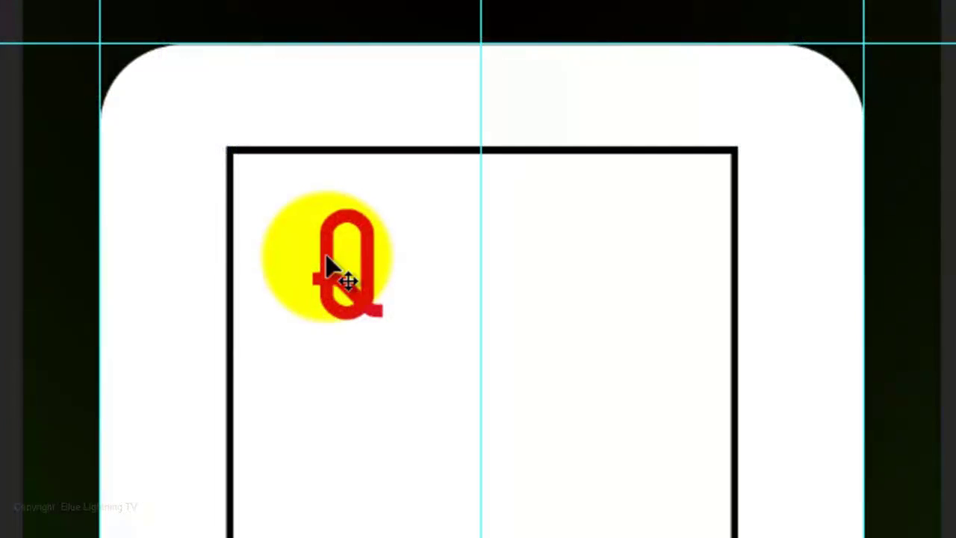
left_click_drag(331, 269, 478, 286)
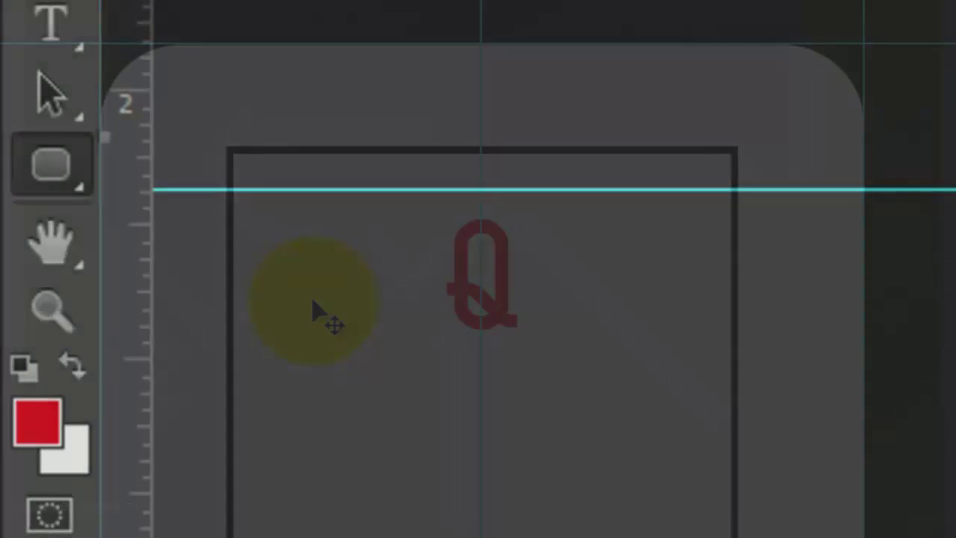
Load the Shapes set into the Custom Shape Tool, choose Heart, and open its geometry options
left_click(50, 165)
left_click(254, 441)
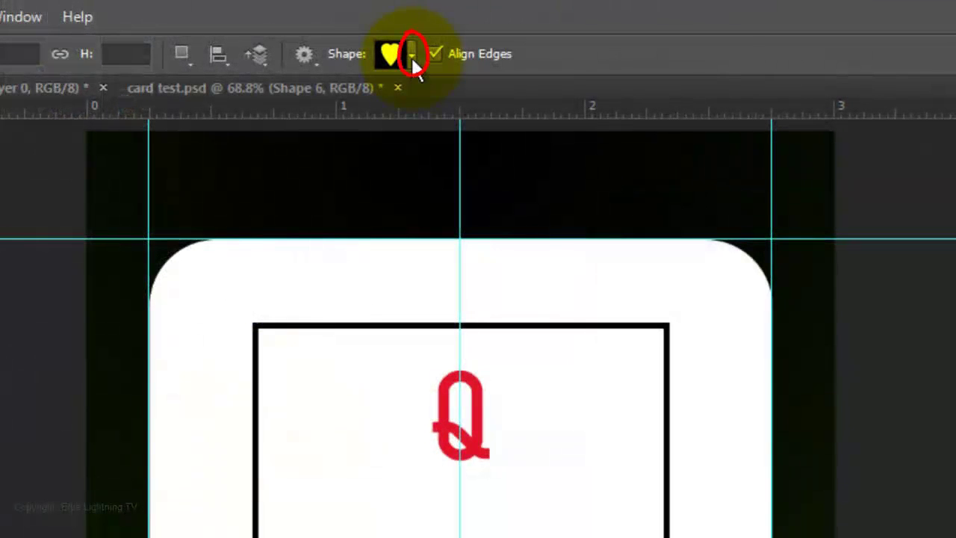
left_click(411, 55)
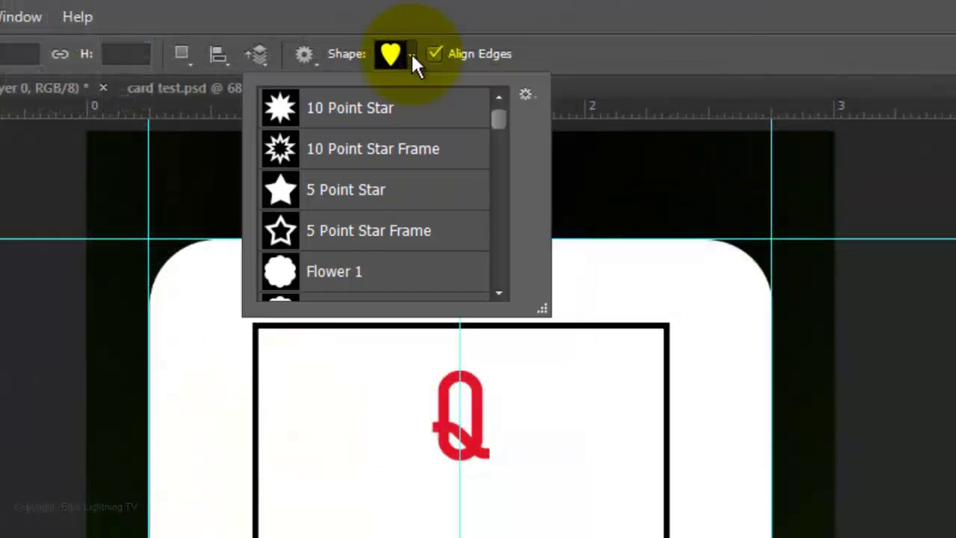
left_click(536, 97)
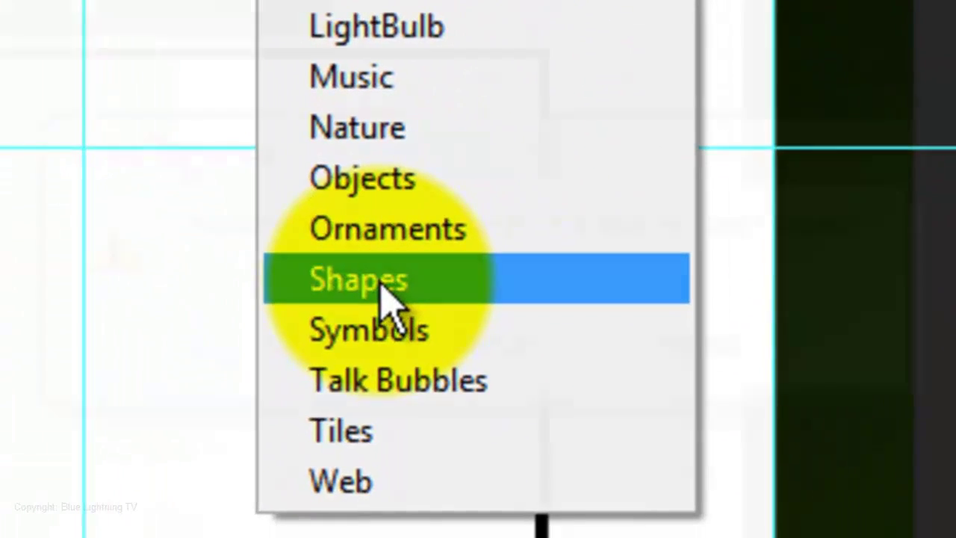
left_click(378, 281)
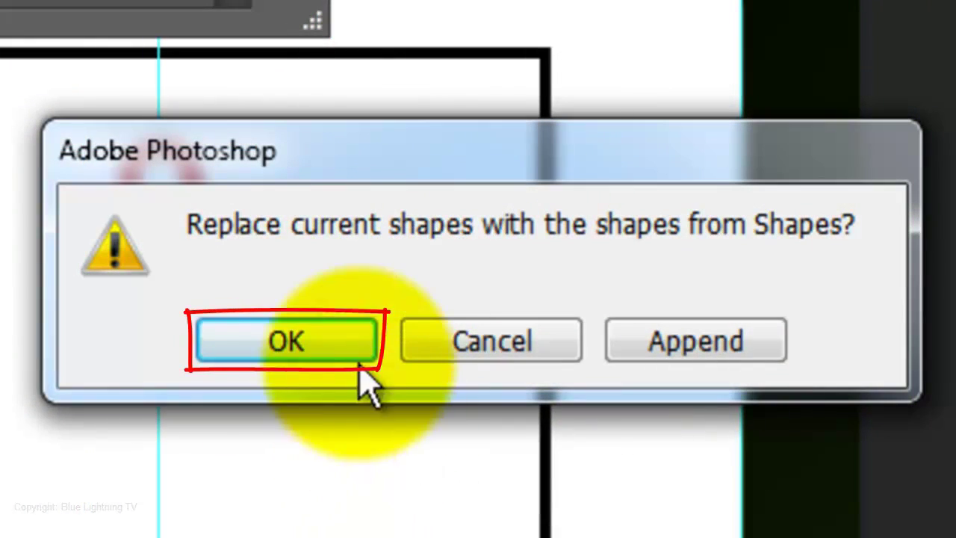
left_click(357, 360)
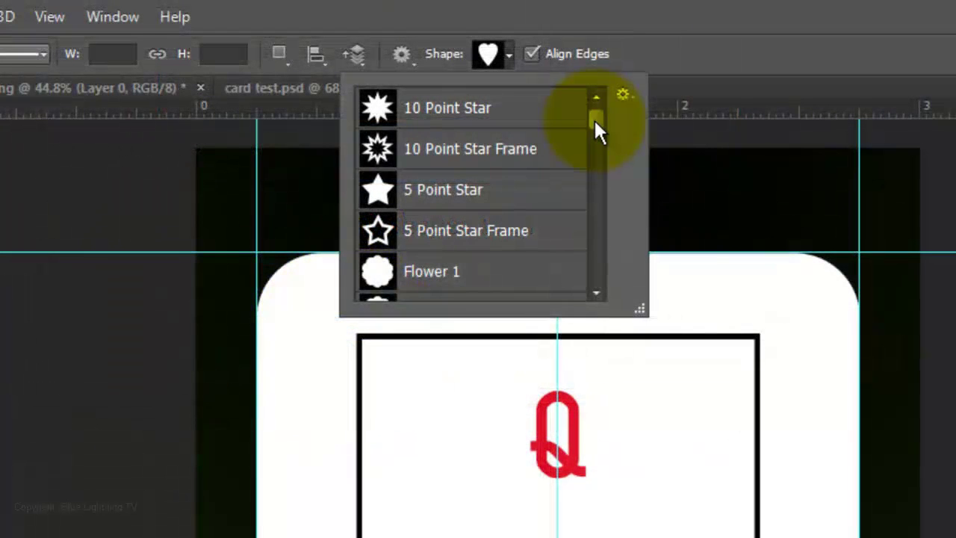
left_click_drag(593, 118, 581, 196)
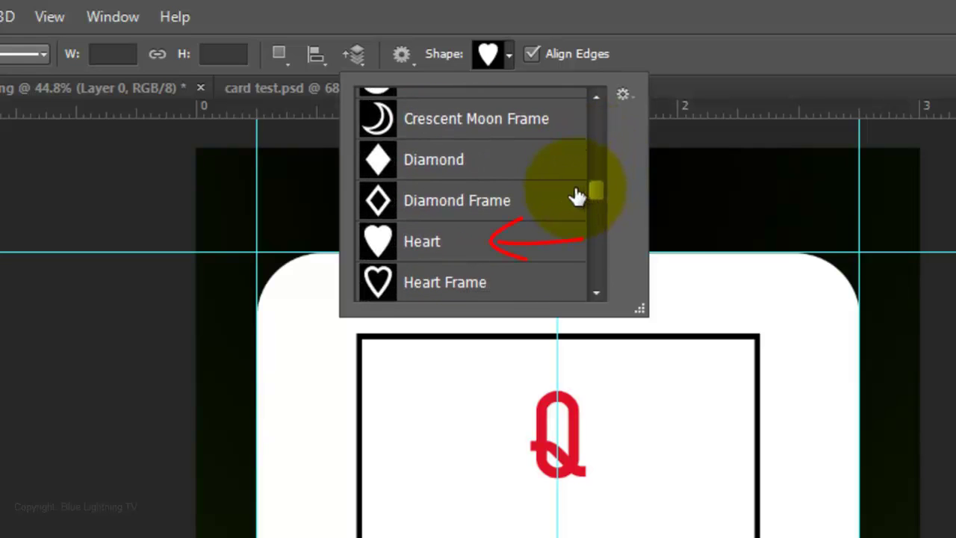
left_click(442, 242)
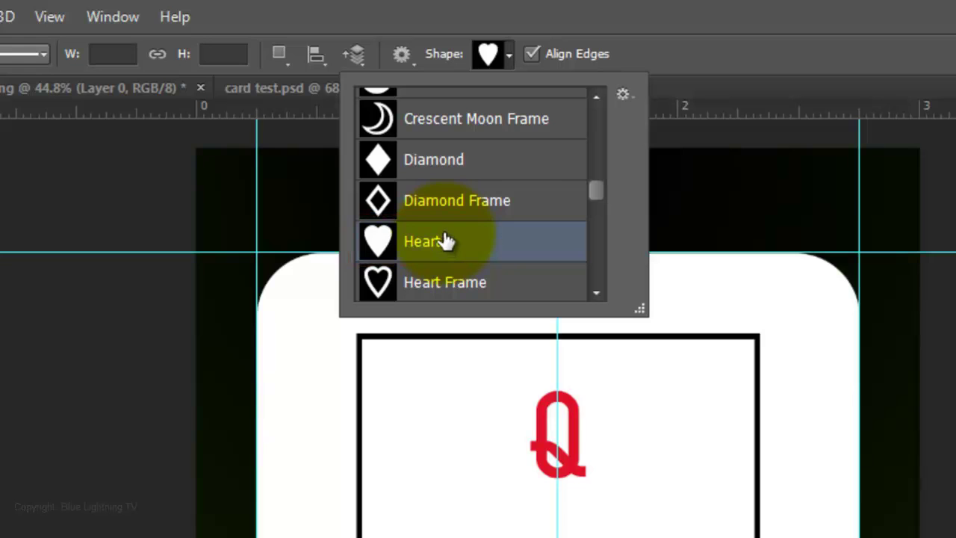
left_click(408, 56)
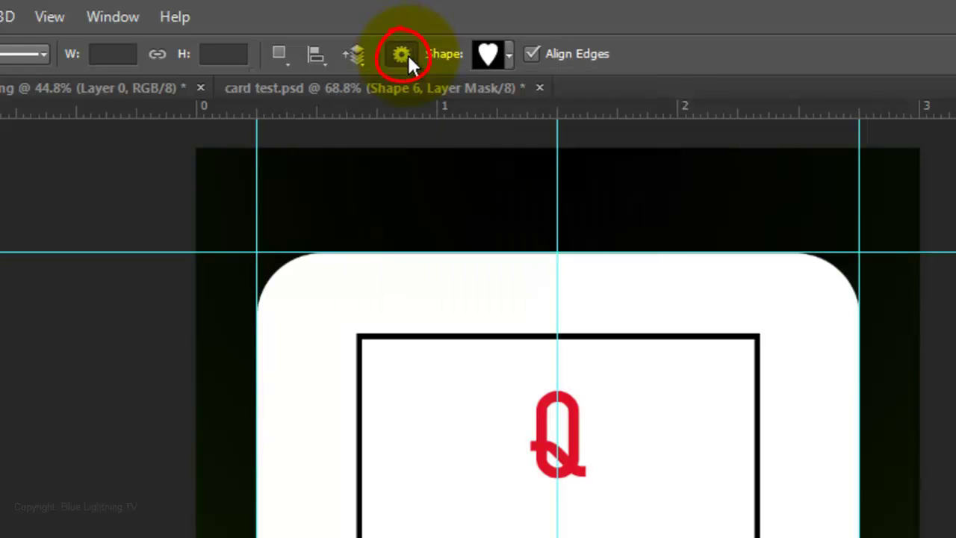
left_click(407, 53)
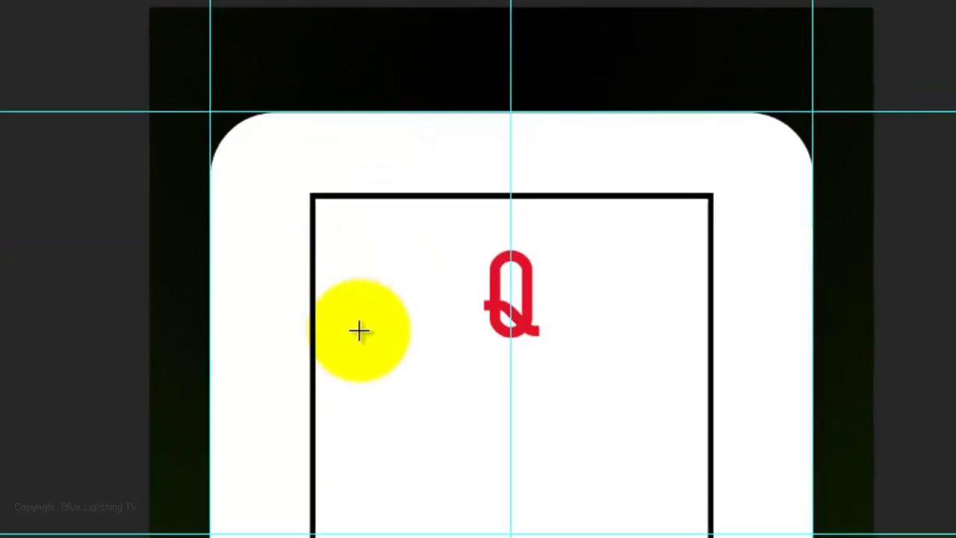
Draw a red heart and position it directly under the Q on the centre guide
left_click_drag(439, 521, 440, 536)
left_click_drag(364, 314, 388, 318)
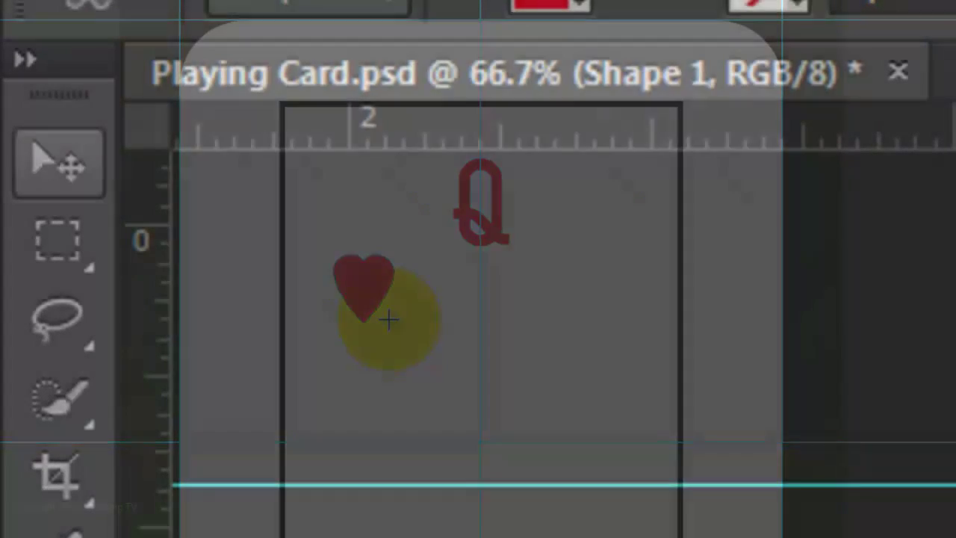
left_click(62, 165)
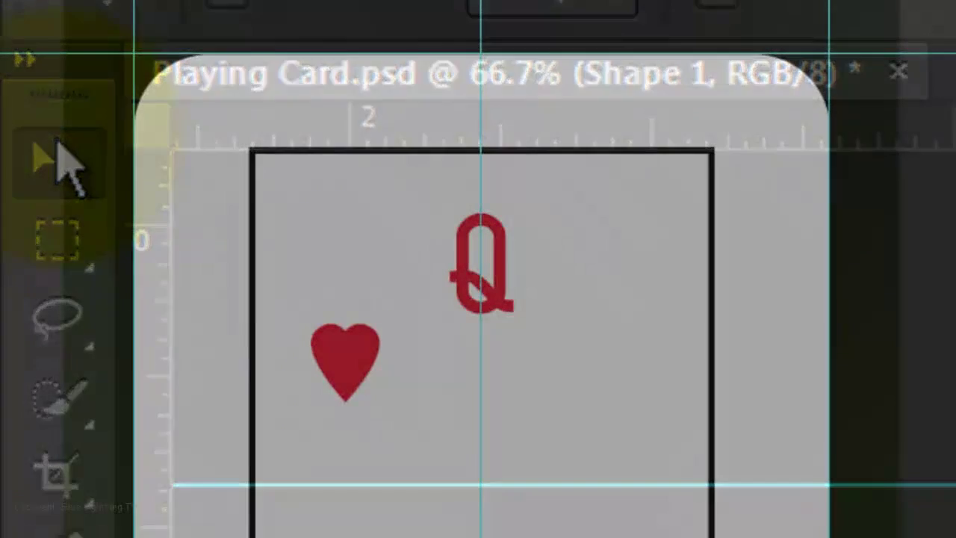
left_click_drag(373, 360, 478, 356)
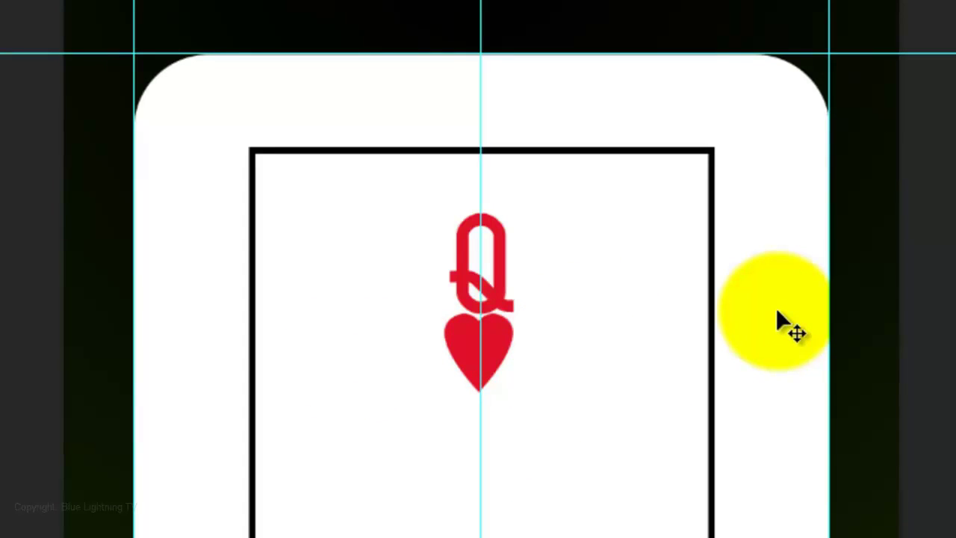
key("Up")
key("Down")
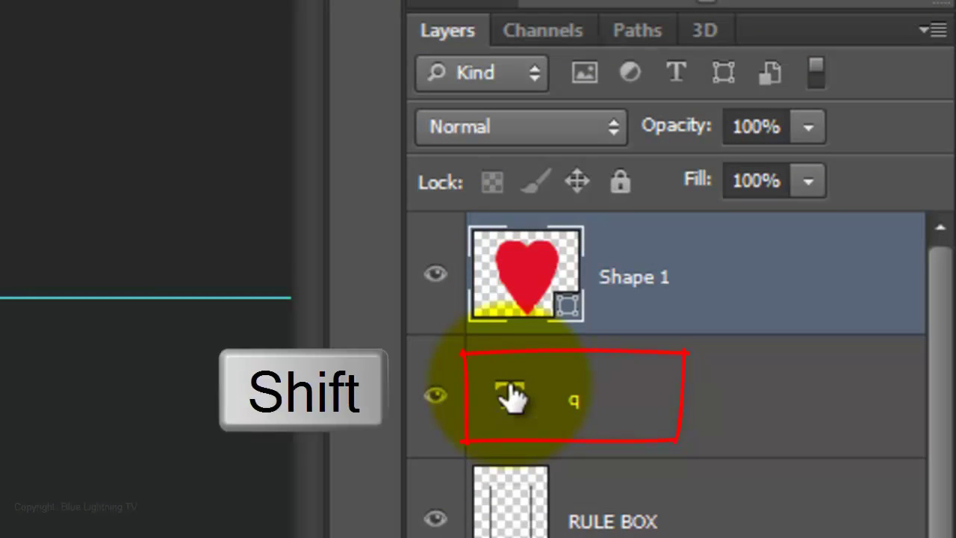
Merge the q and Shape 1 layers and move the pair into the card's top-left corner
left_click(511, 398, "shift")
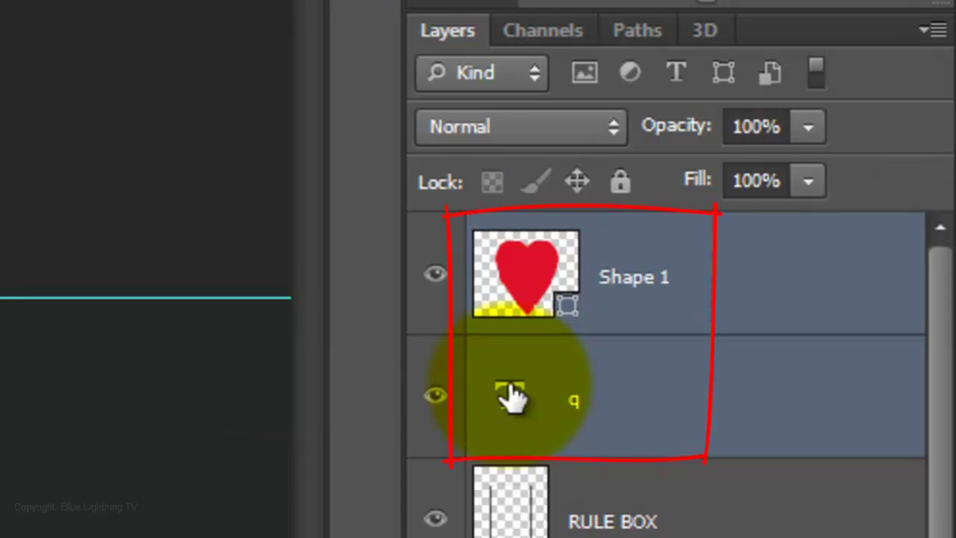
key("ctrl+e")
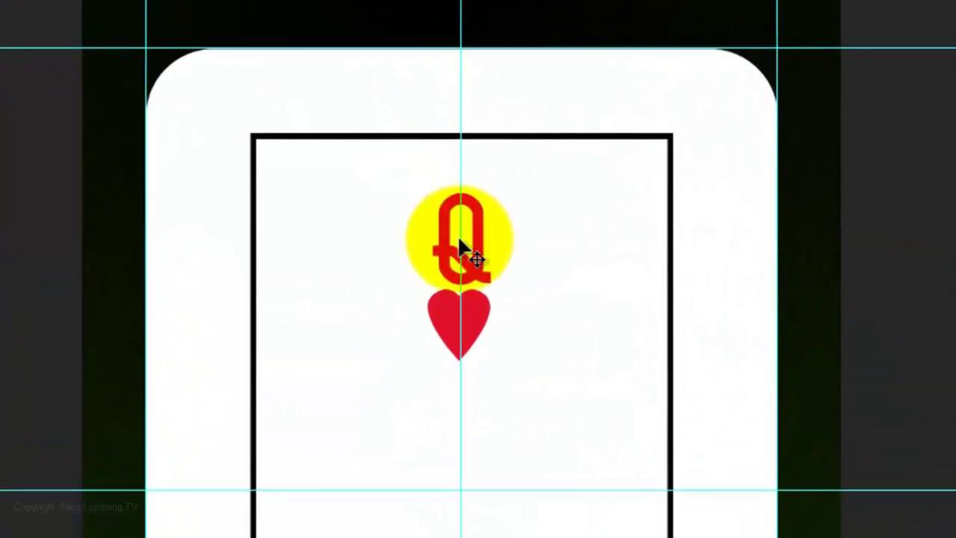
left_click_drag(410, 184, 309, 156)
left_click_drag(189, 183, 186, 168)
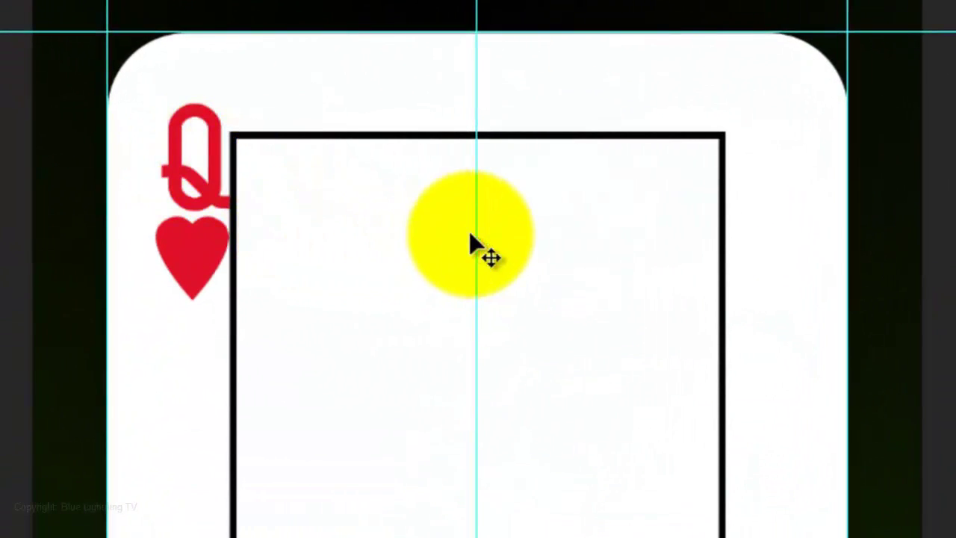
key("Left")
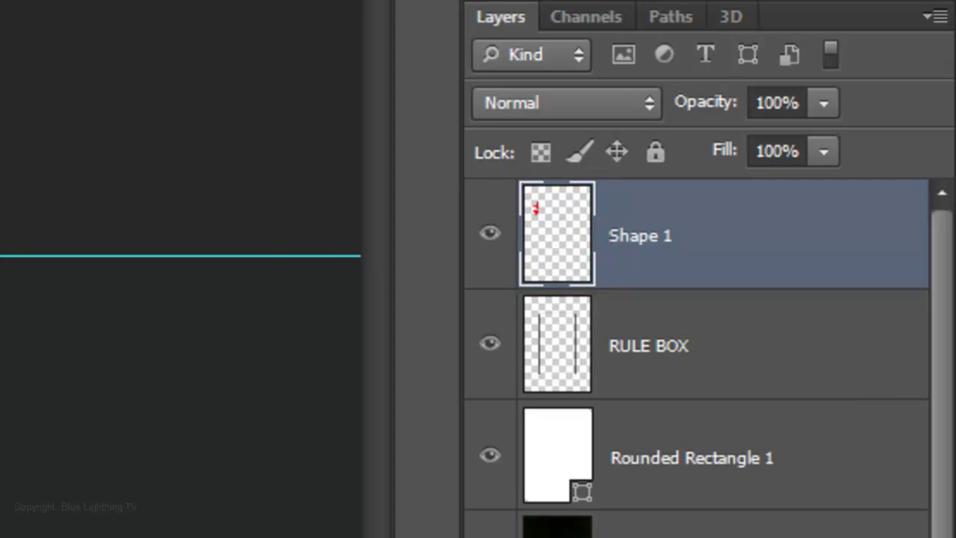
Duplicate the Q-heart index, rotate the copy 180° to the bottom right, and merge it down
key("ctrl+j")
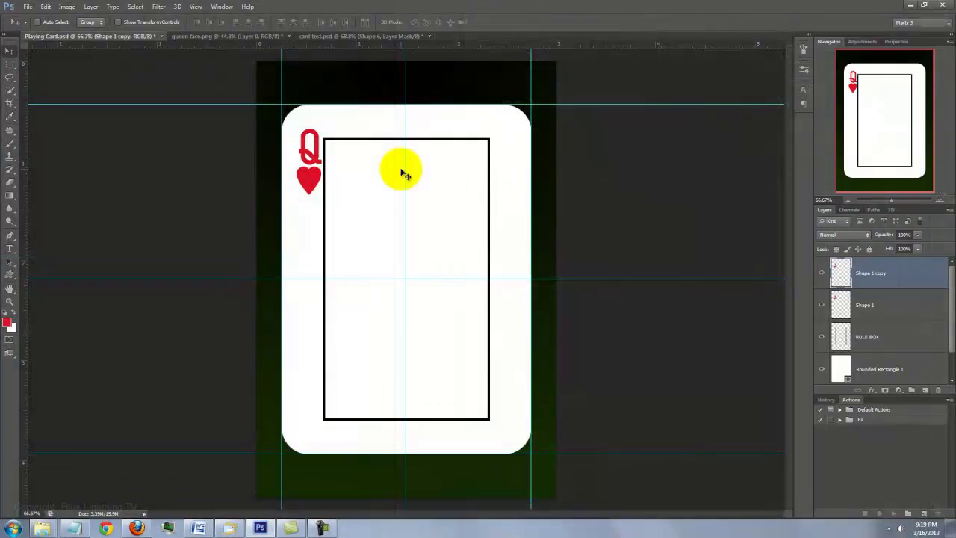
key("ctrl+a")
key("ctrl+t")
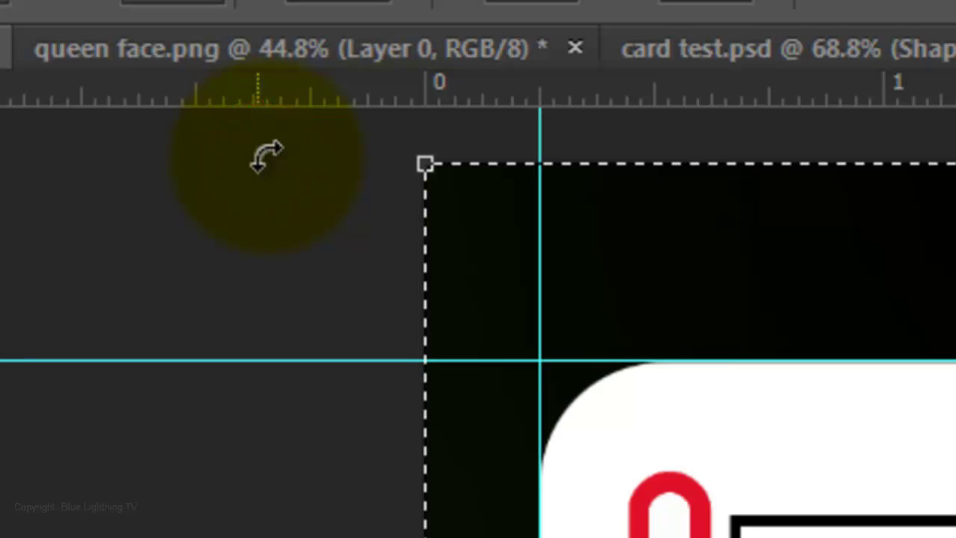
key("shift")
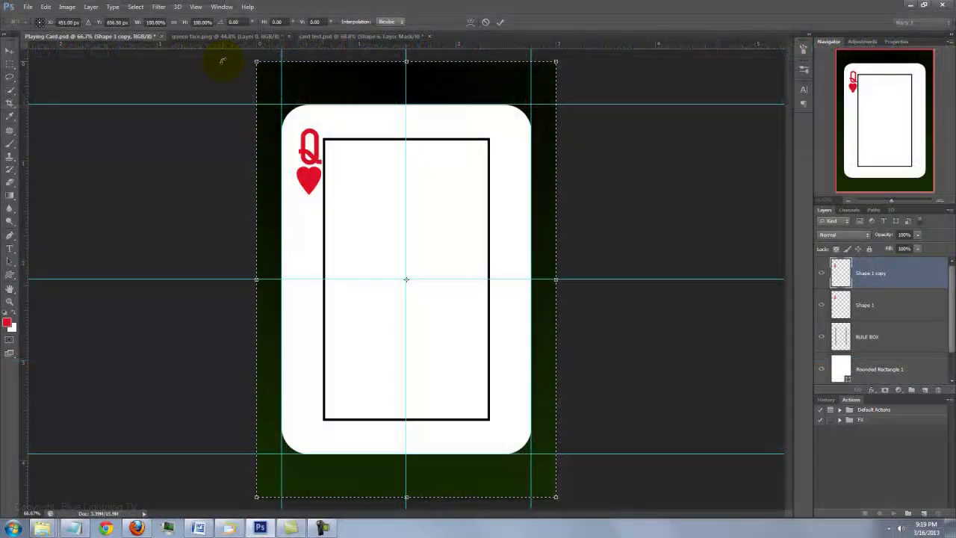
left_click_drag(222, 60, 545, 435)
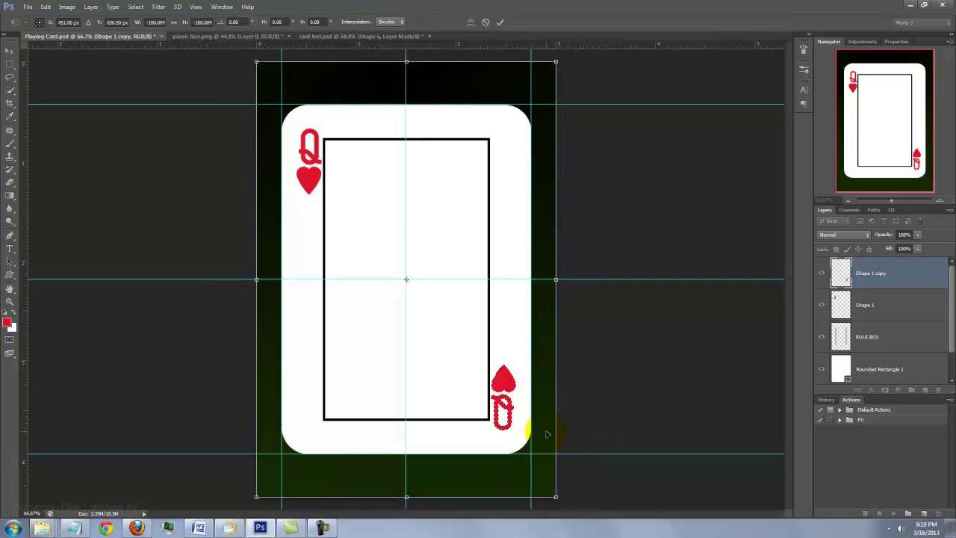
key("Return")
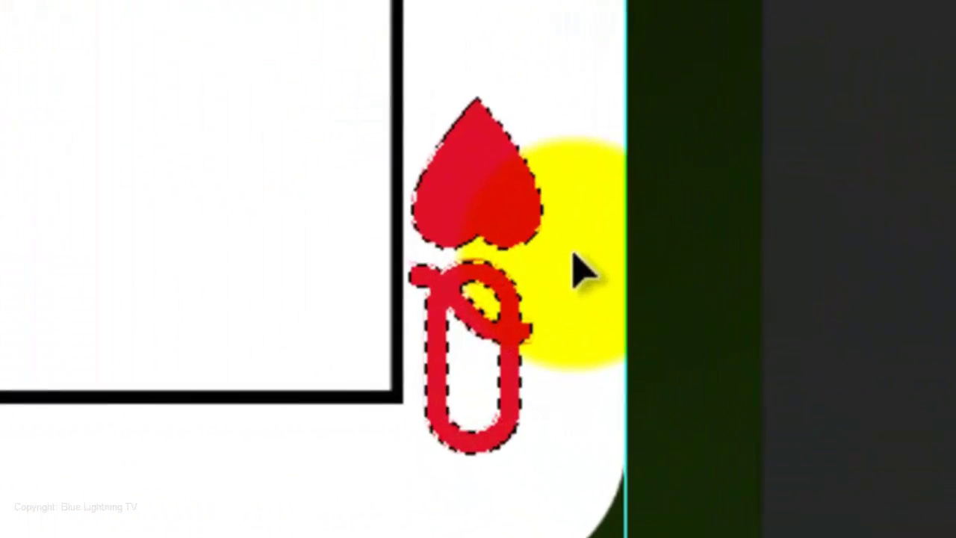
key("ctrl+d")
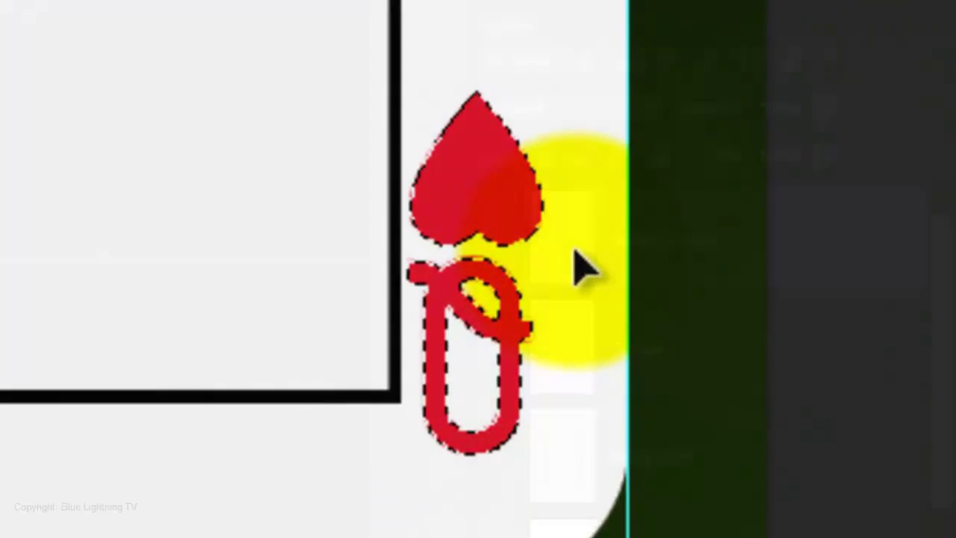
key("ctrl+e")
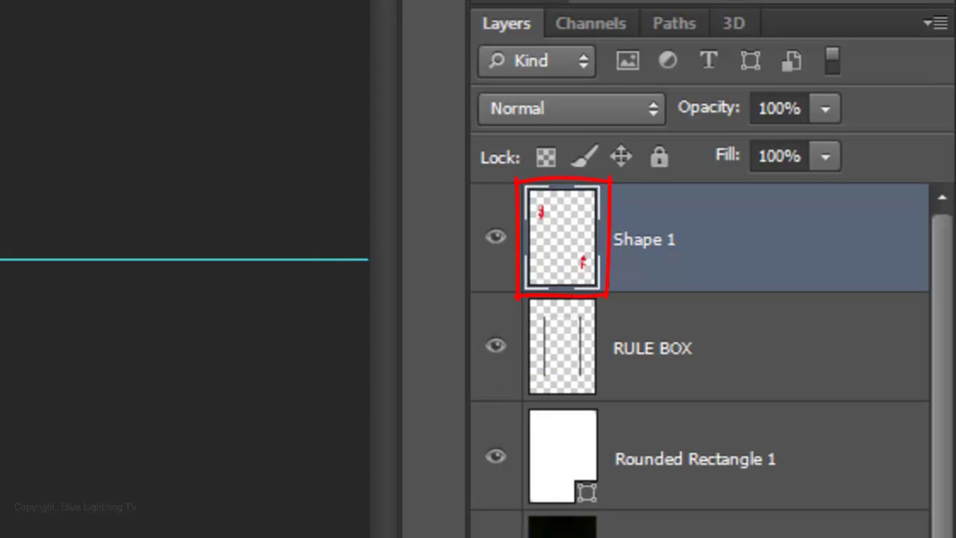
Rename the merged layer QUEENS HEARTS
double_click(635, 239)
type("QUEENS")
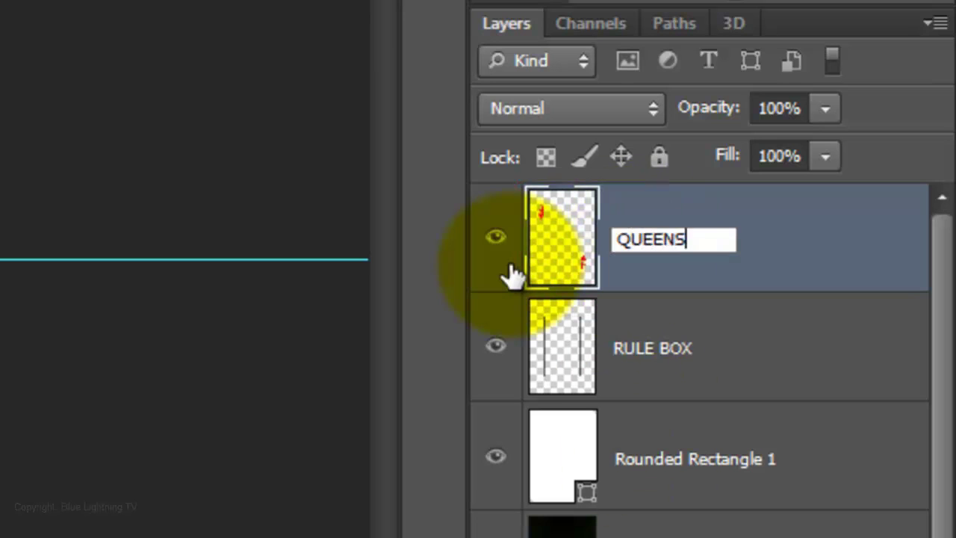
type(" HEARTS")
key("Return")
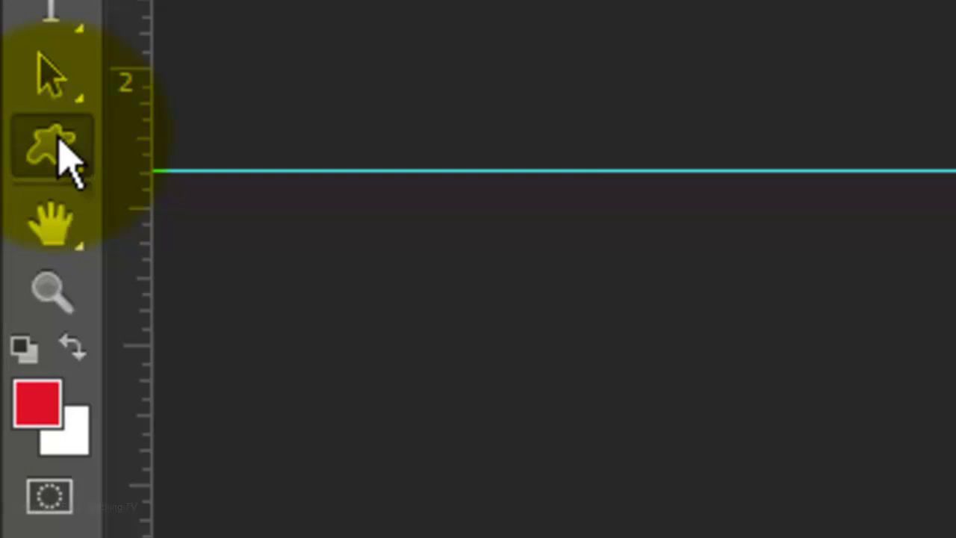
Switch to the Custom Shape Tool and pick the 8 Point Star Frame shape
right_click(59, 157)
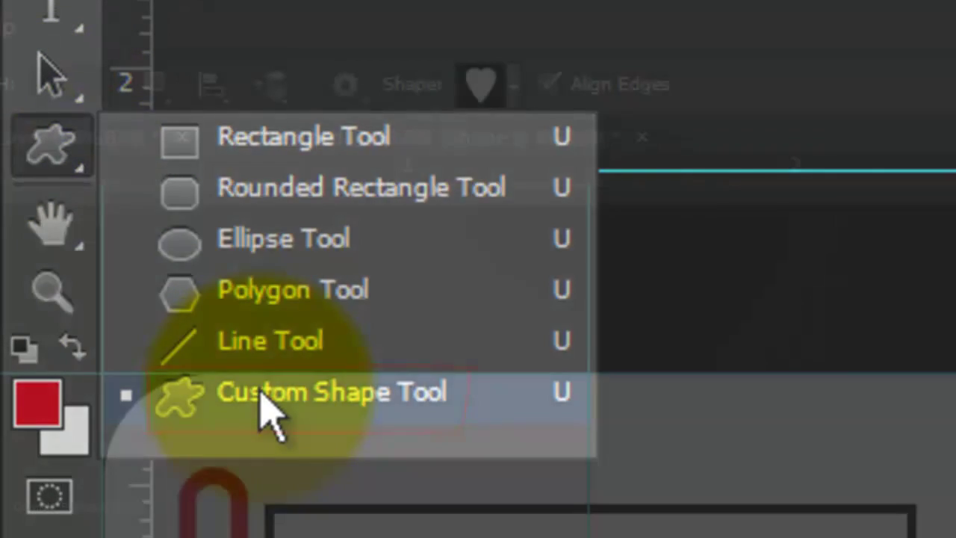
left_click(263, 397)
left_click(509, 85)
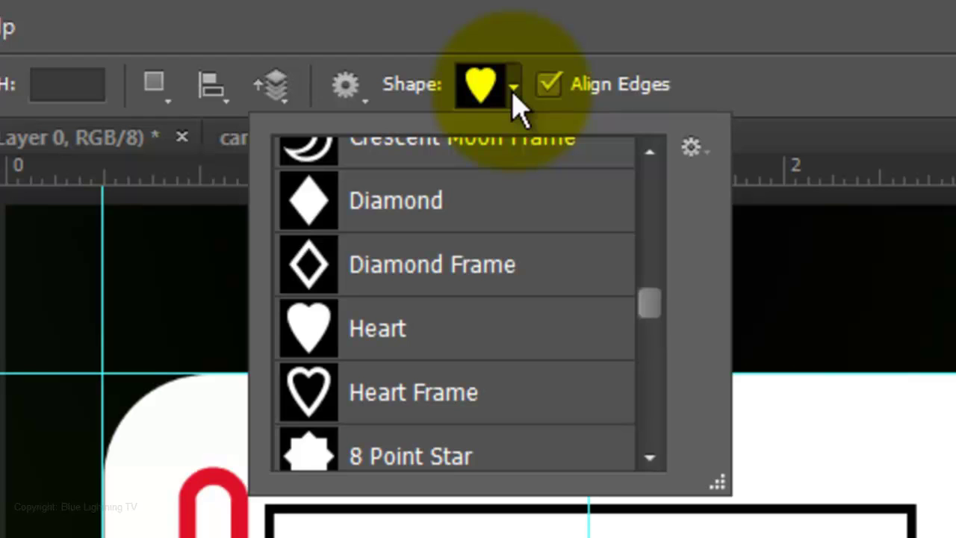
left_click_drag(650, 310, 630, 324)
left_click(463, 318)
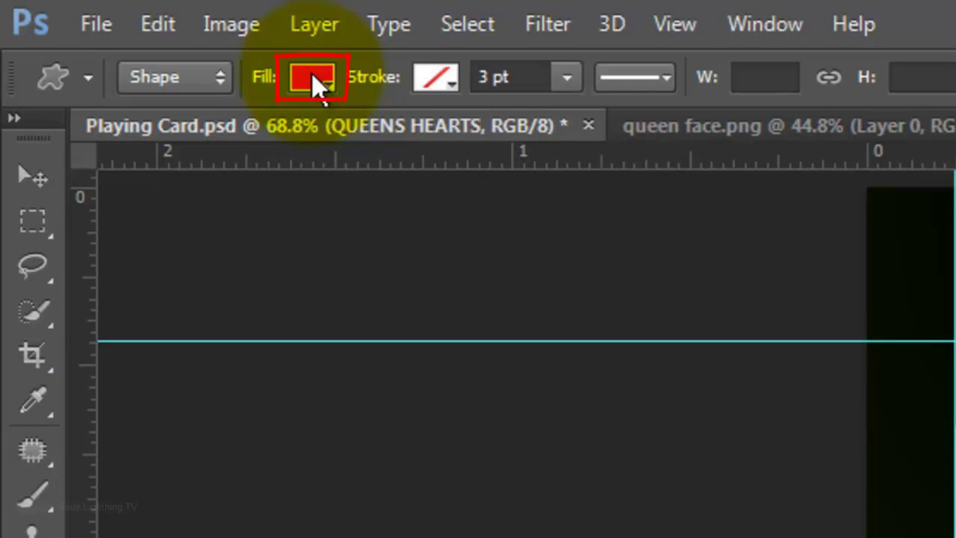
Set the shape fill colour to light grey H 0, S 0, B 85 (d9d9d9)
left_click(312, 76)
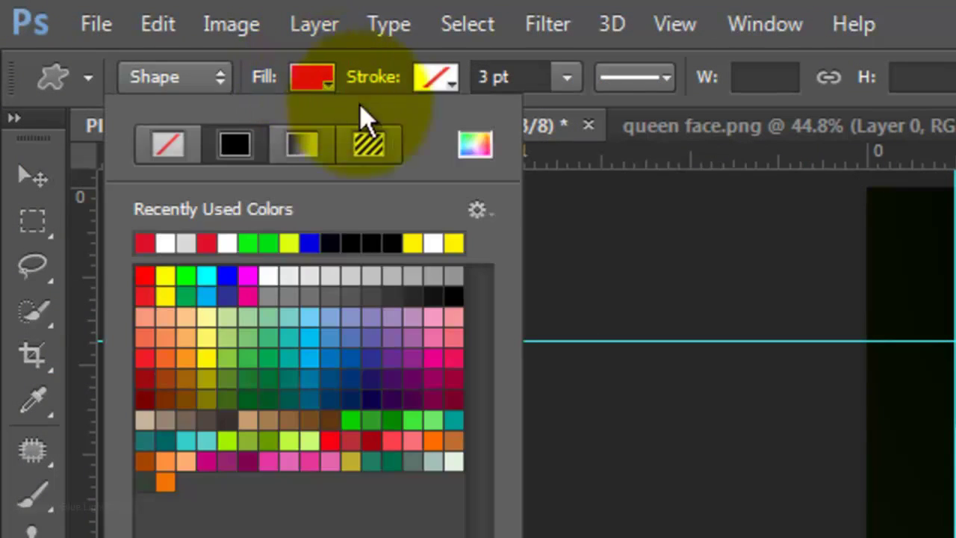
left_click(478, 149)
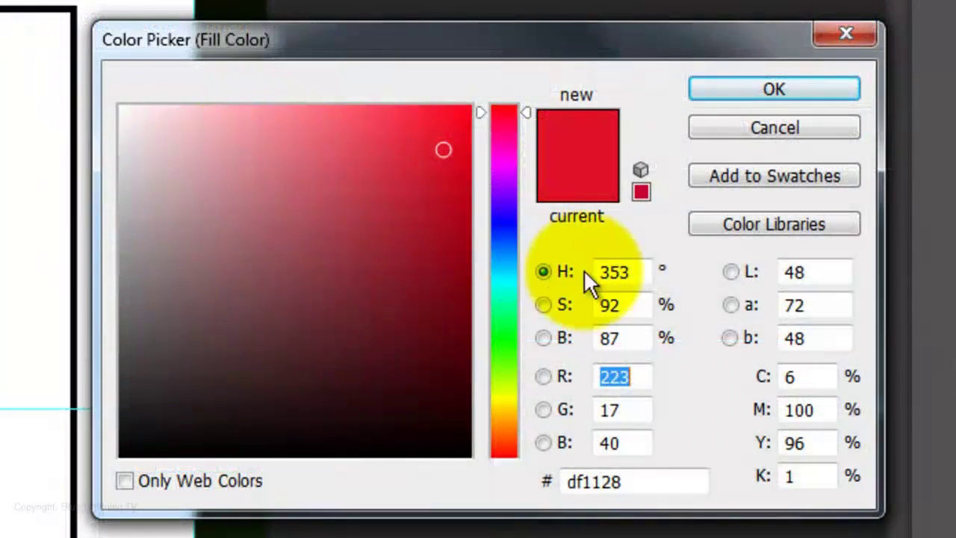
double_click(640, 273)
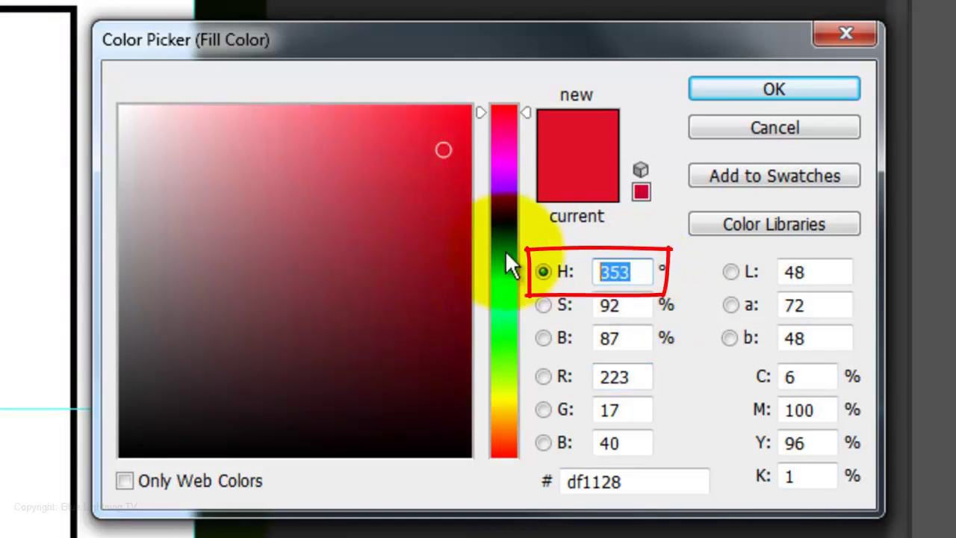
type("0")
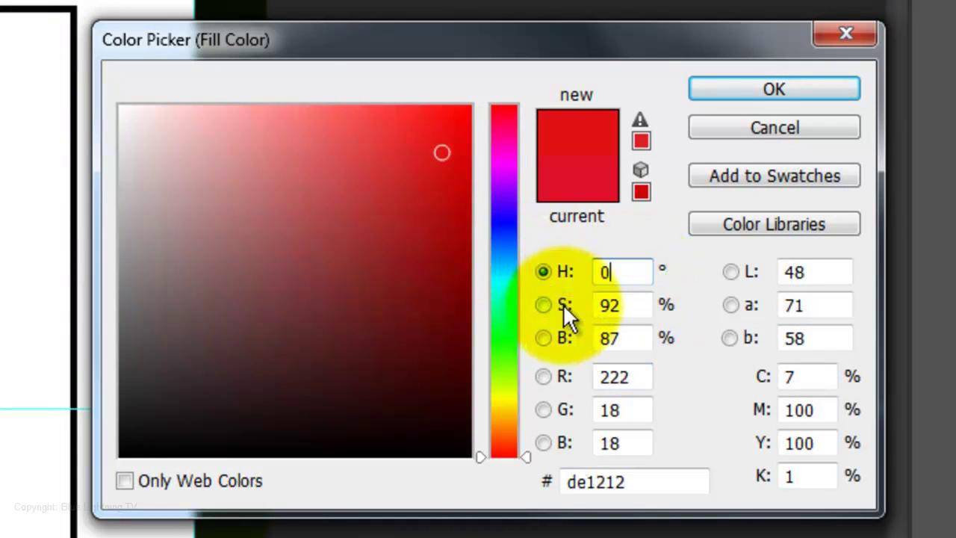
double_click(620, 305)
type("0")
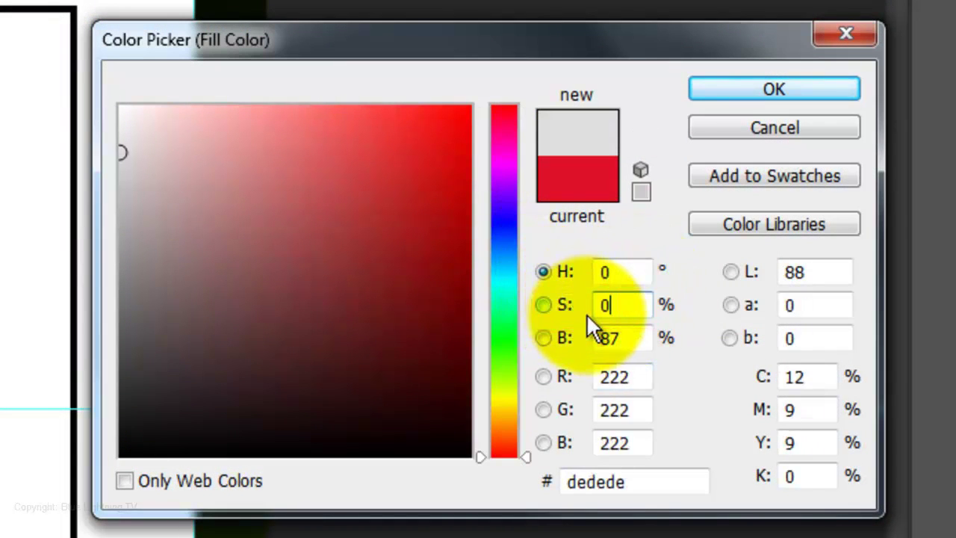
double_click(632, 338)
type("85")
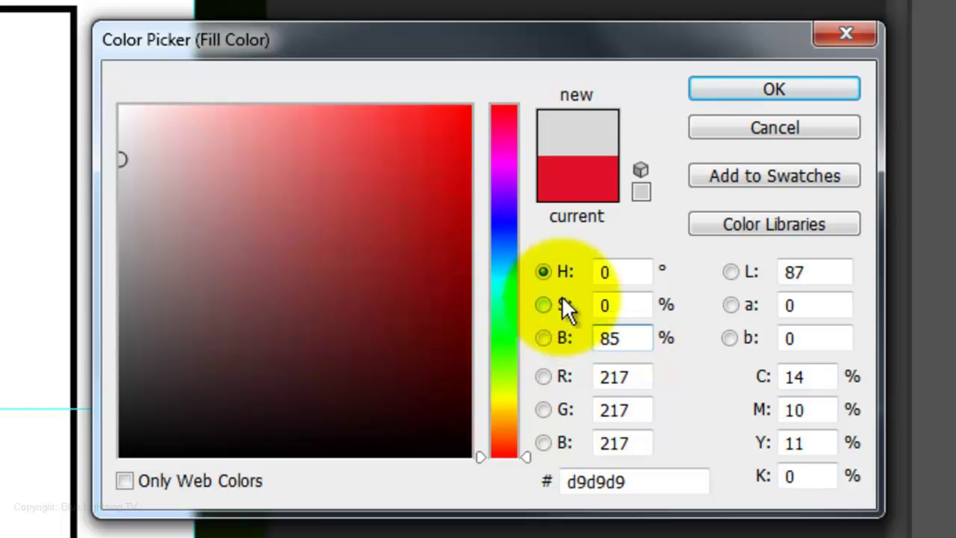
left_click(729, 90)
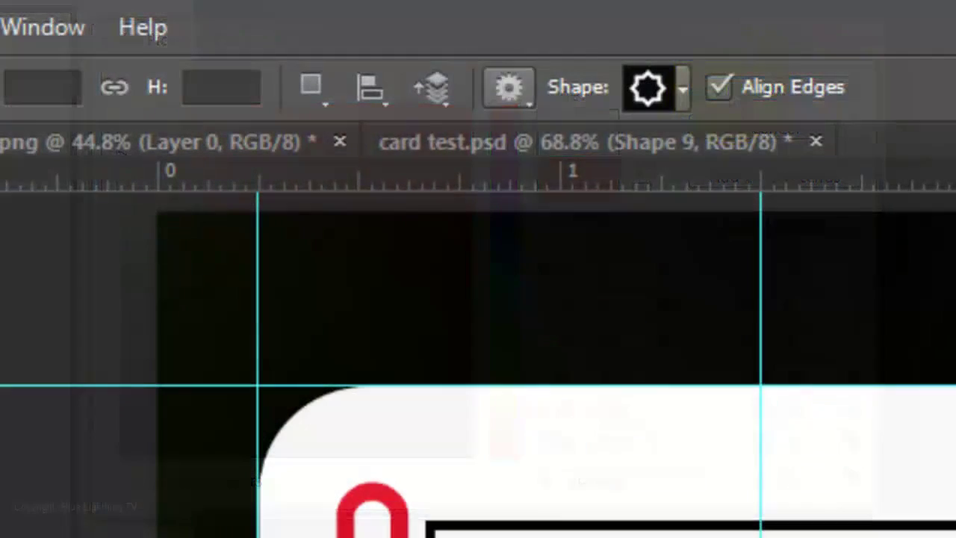
Draw an unconstrained 8 Point Star Frame from the rule box centre, naming its layer 8 PT STAR FRAME
left_click(510, 89)
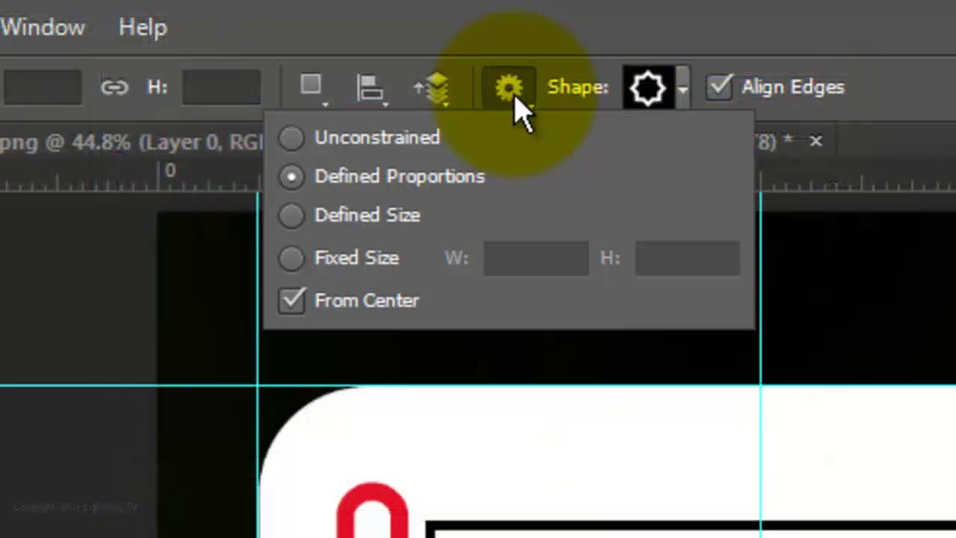
left_click(293, 138)
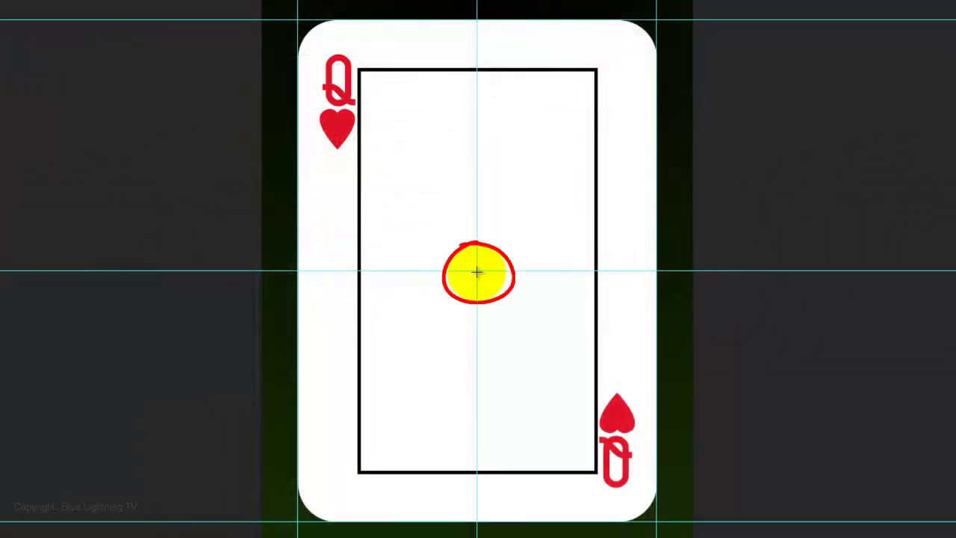
left_click_drag(477, 272, 585, 77)
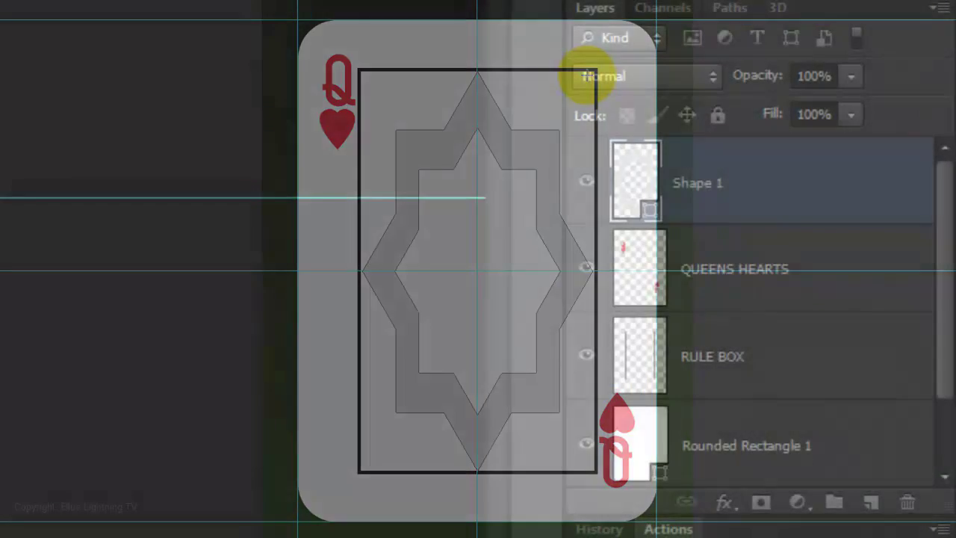
double_click(700, 182)
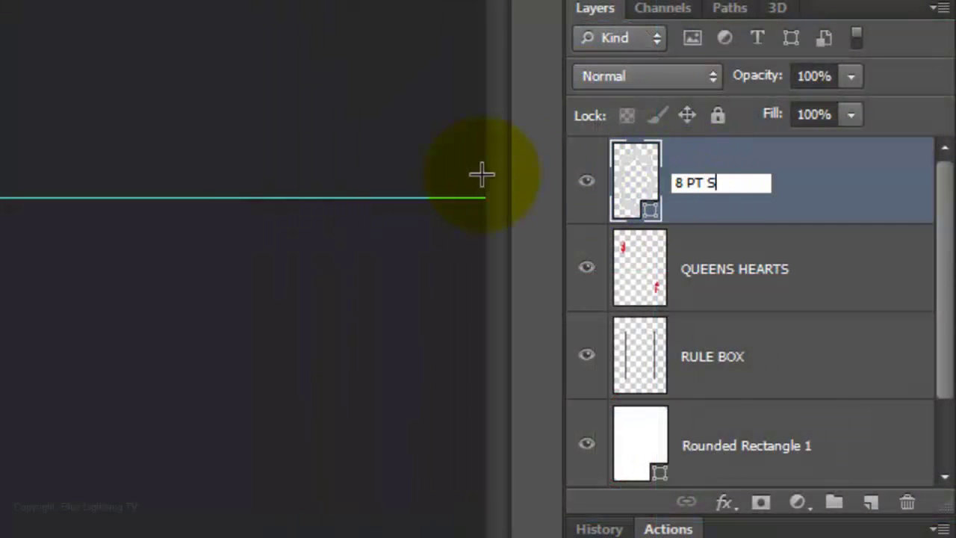
type("8 PT STAR FRAME")
key("Return")
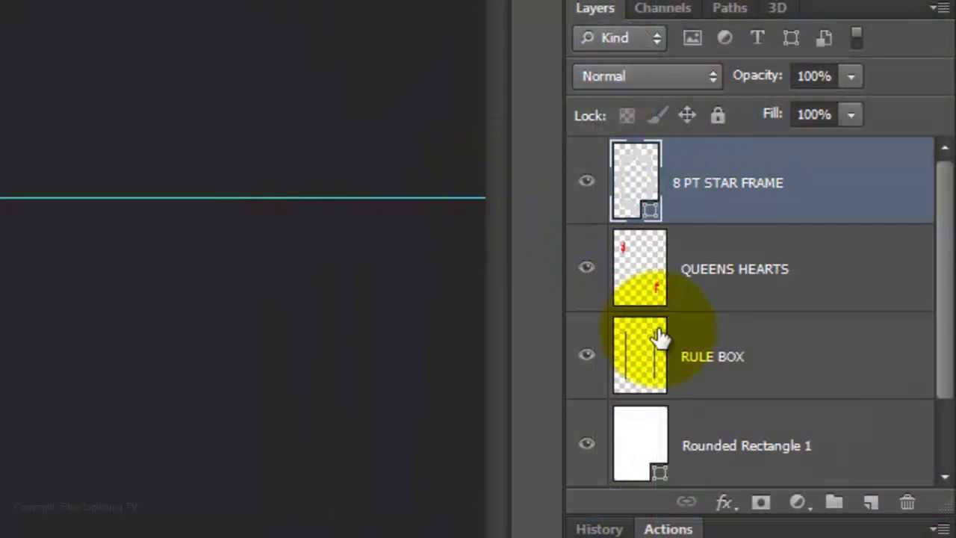
Add a new empty layer named DIAMOND
left_click(872, 502)
double_click(710, 185)
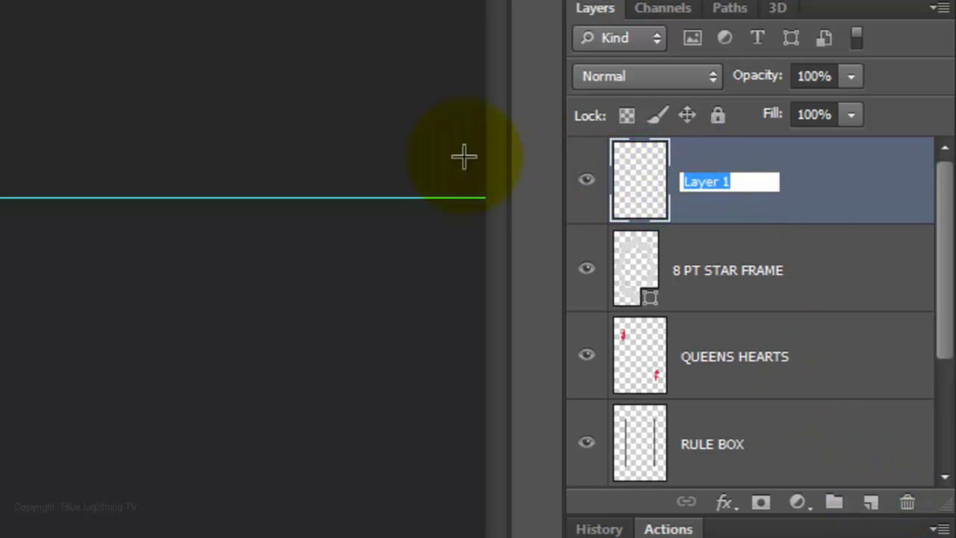
key("Return")
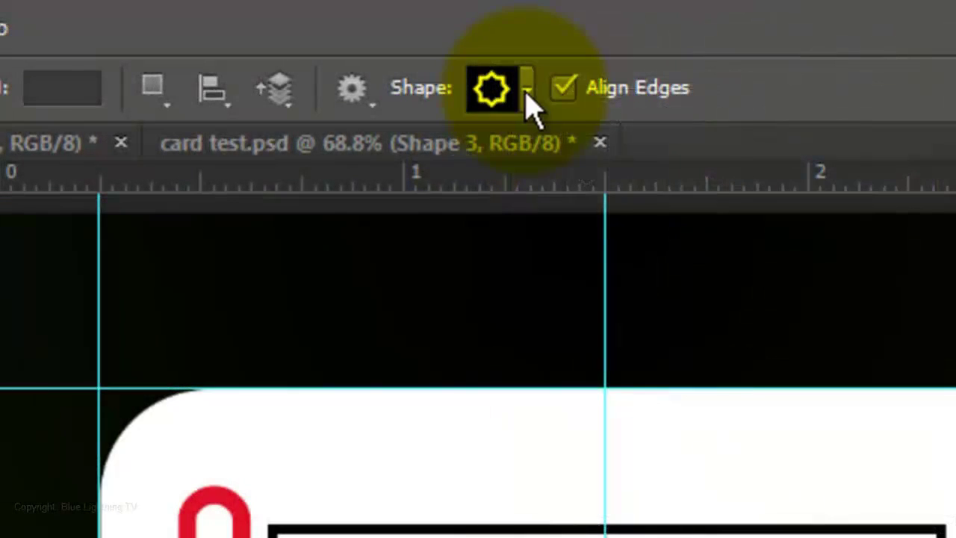
Draw a solid black Diamond Frame shape inside the rule box
left_click(527, 92)
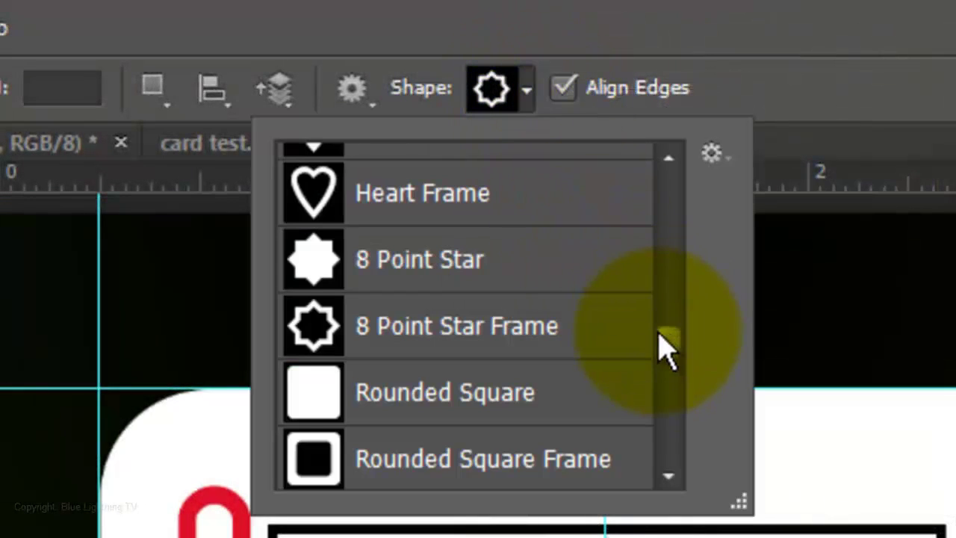
left_click_drag(672, 356, 640, 331)
left_click(466, 346)
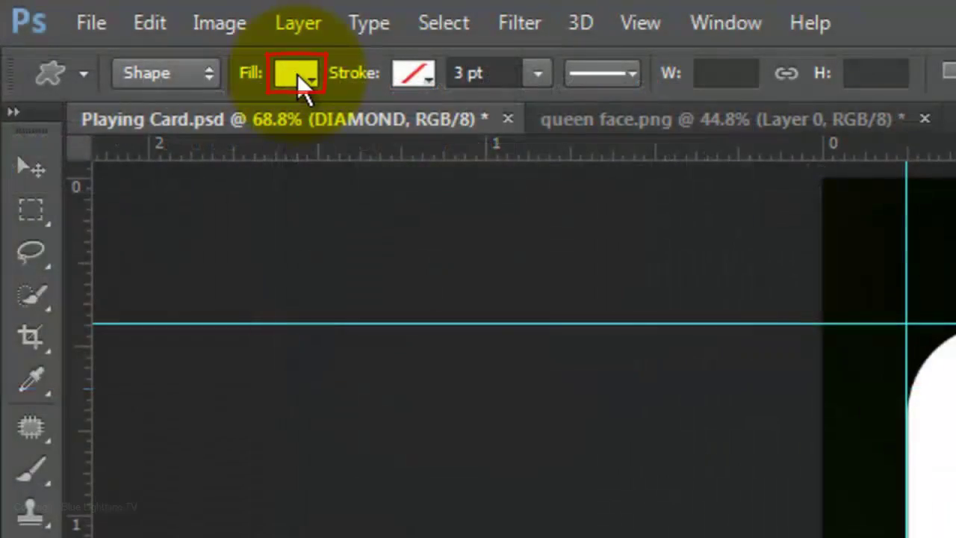
left_click(298, 76)
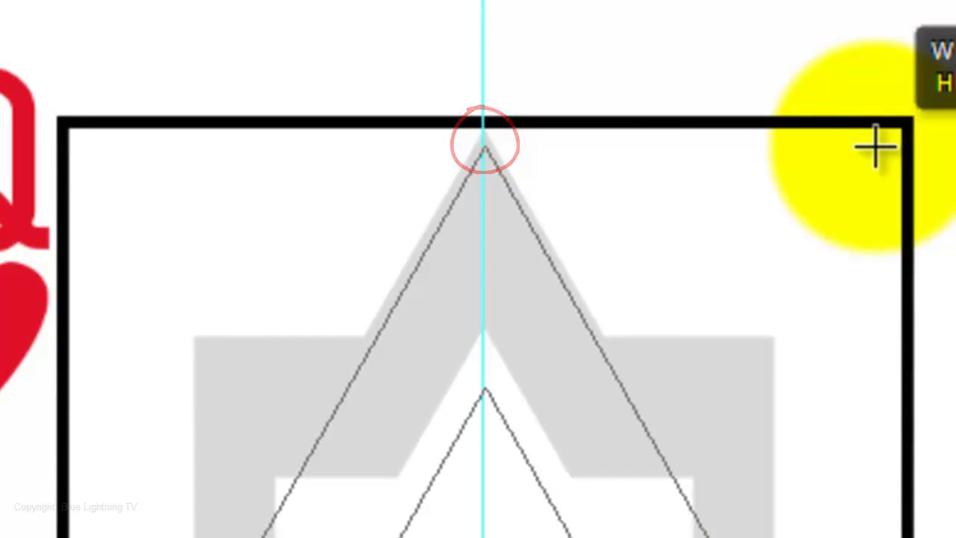
key("Return")
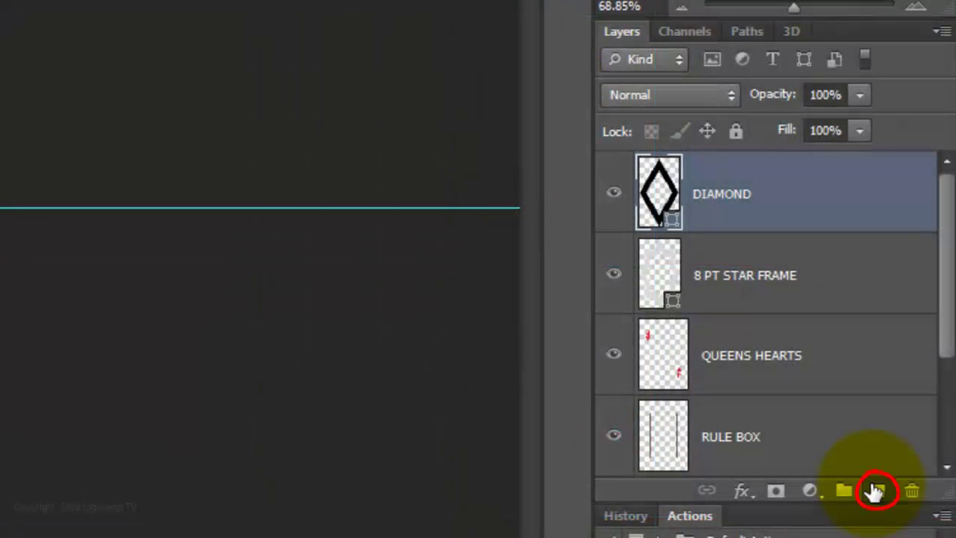
Add a new layer above DIAMOND named 10 PT STAR
left_click(875, 492)
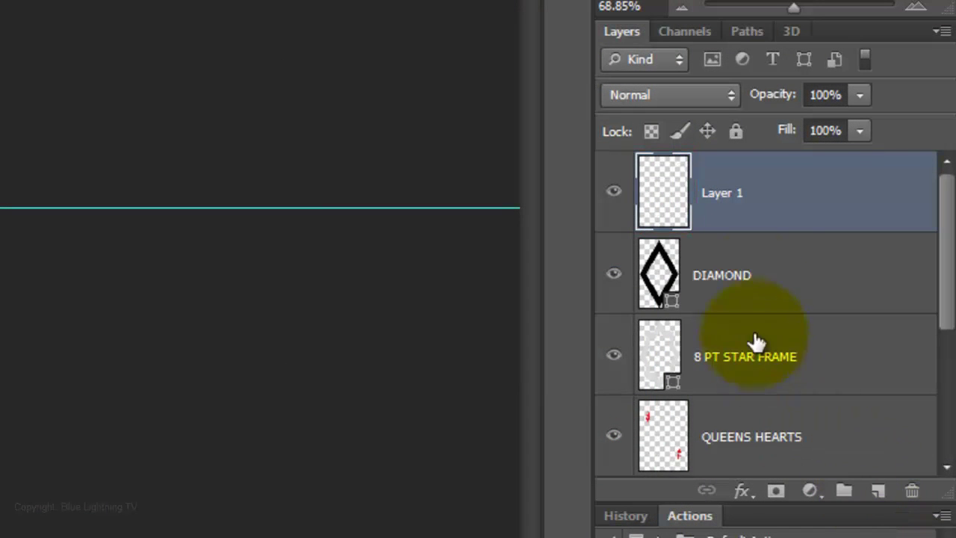
double_click(718, 193)
type("10 PT STAR")
key("Return")
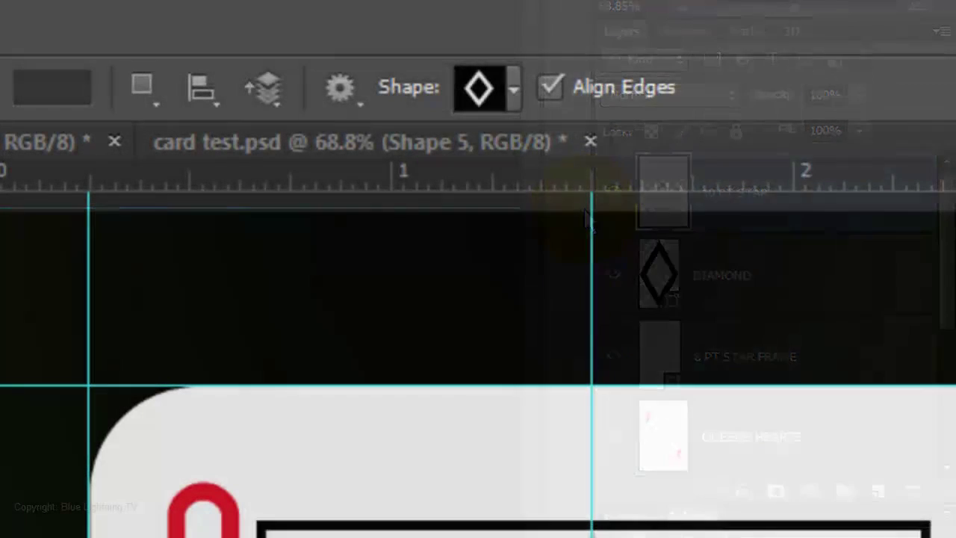
Choose the 10 Point Star Frame shape with a fill sampled from the heart's red
left_click(513, 88)
left_click_drag(650, 312, 692, 196)
left_click(448, 241)
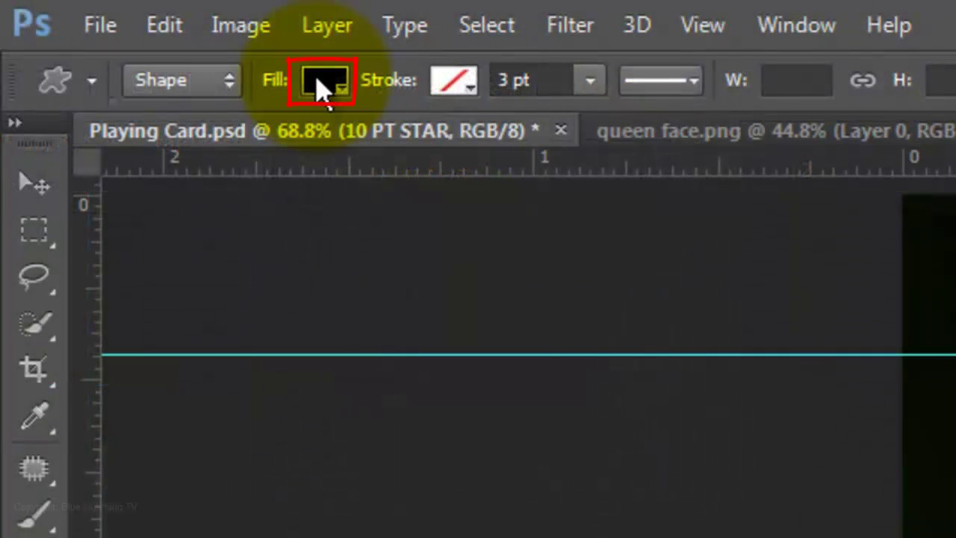
left_click(453, 81)
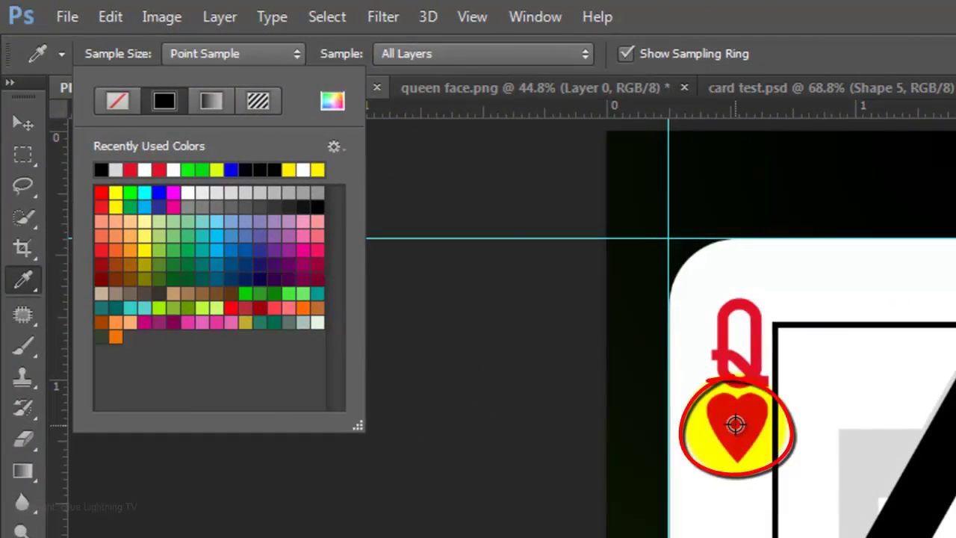
left_click(736, 424)
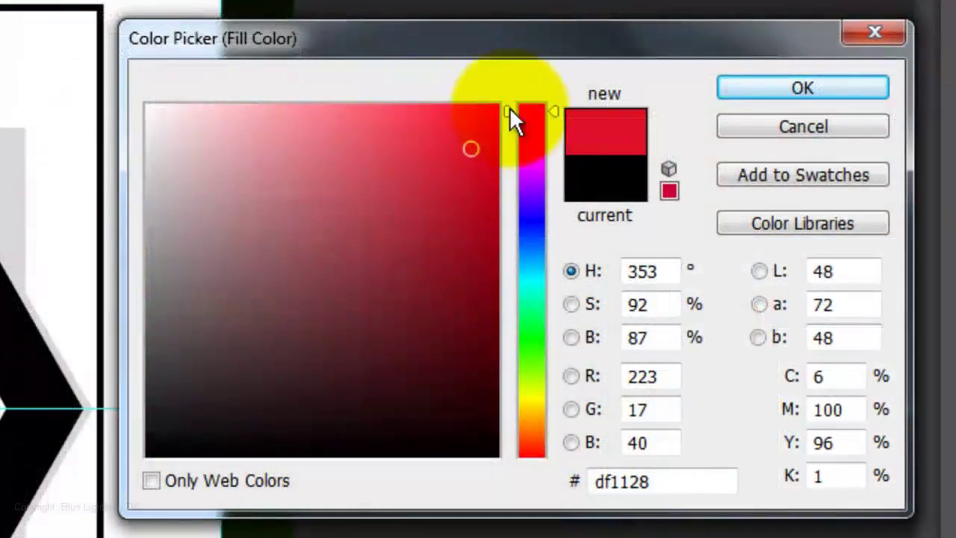
left_click(775, 93)
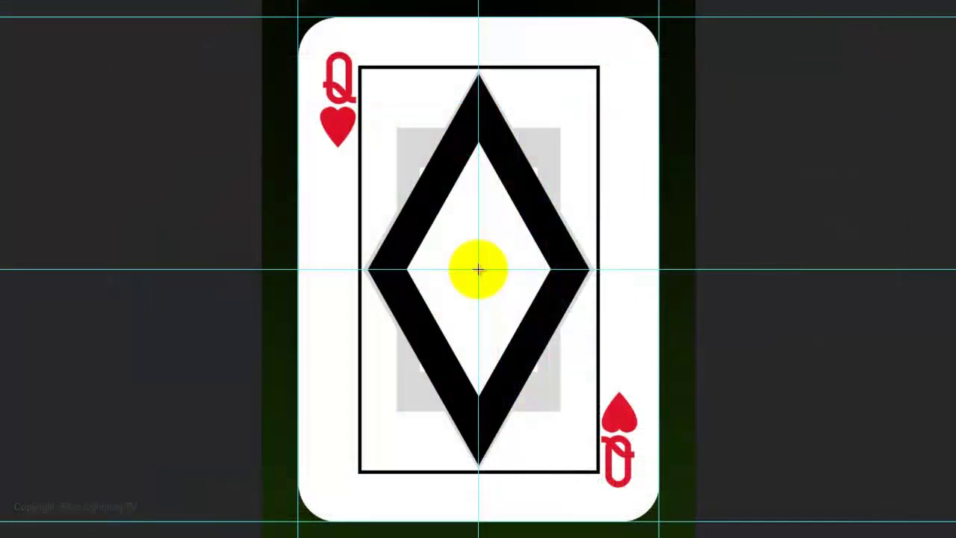
Draw the star frame out from the card centre and set its blend mode to Darker Color
left_click_drag(478, 269, 590, 74)
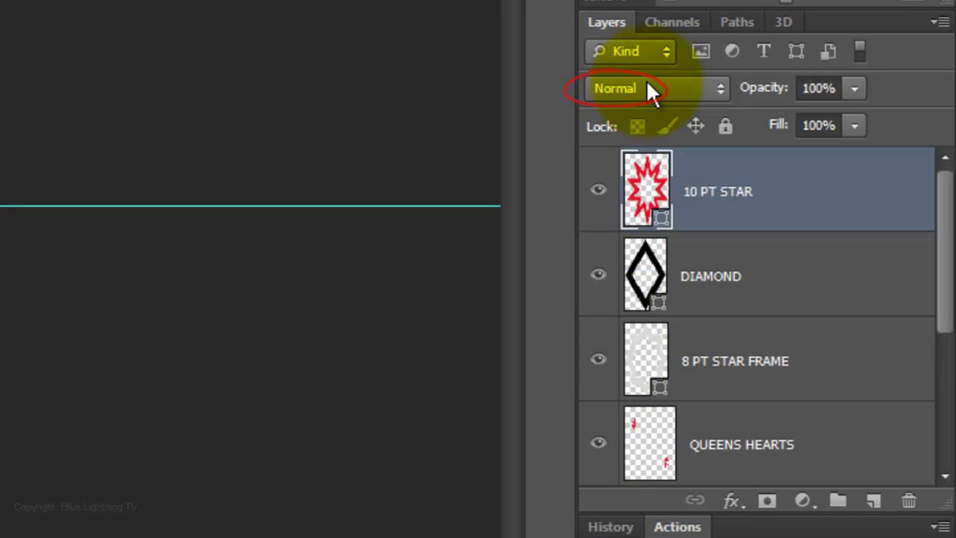
left_click(648, 88)
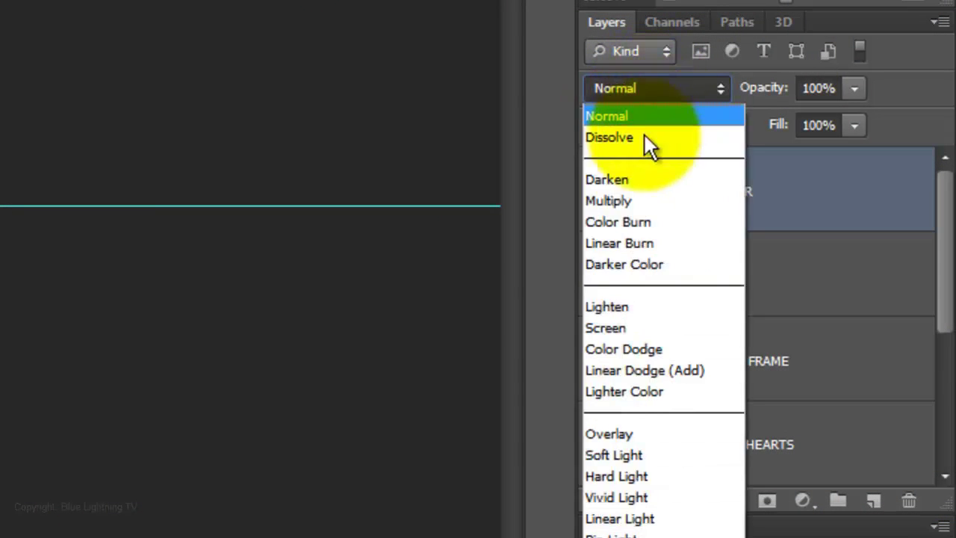
left_click(647, 264)
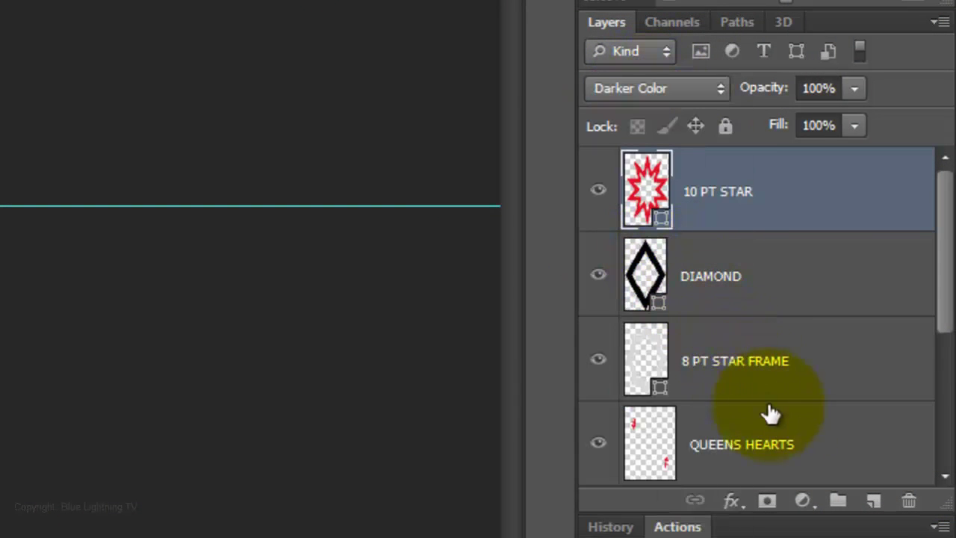
Add a new layer above 10 PT STAR named REGISTRATION TARGET 2
left_click(874, 502)
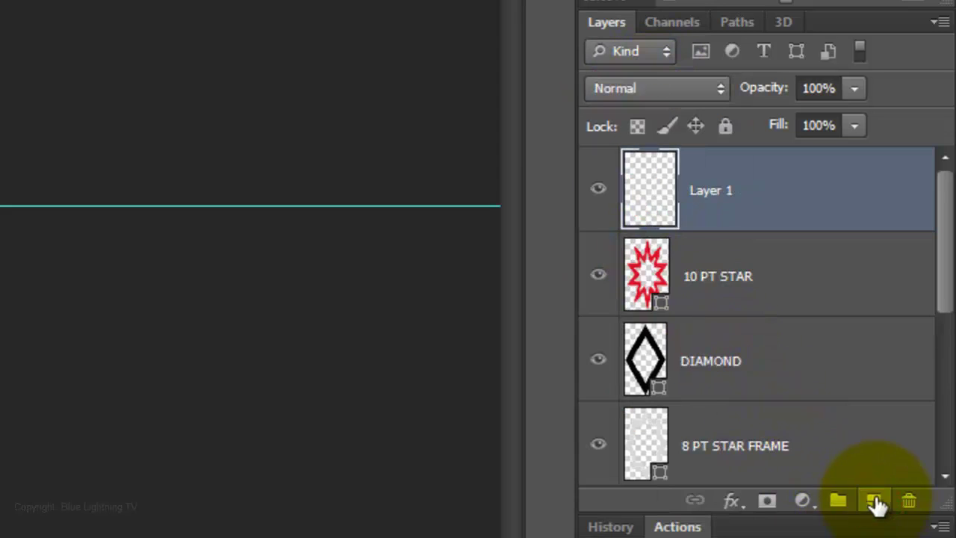
double_click(711, 190)
type("REGISTRATION TARGET 2")
key("Return")
Replace the custom shapes with the Symbols set and choose Registration Target 2
left_click(517, 83)
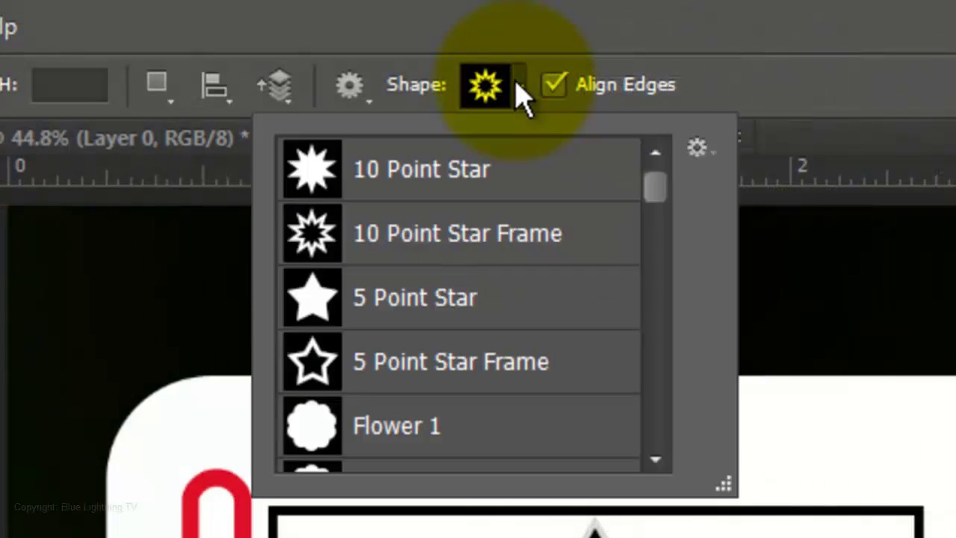
left_click(698, 148)
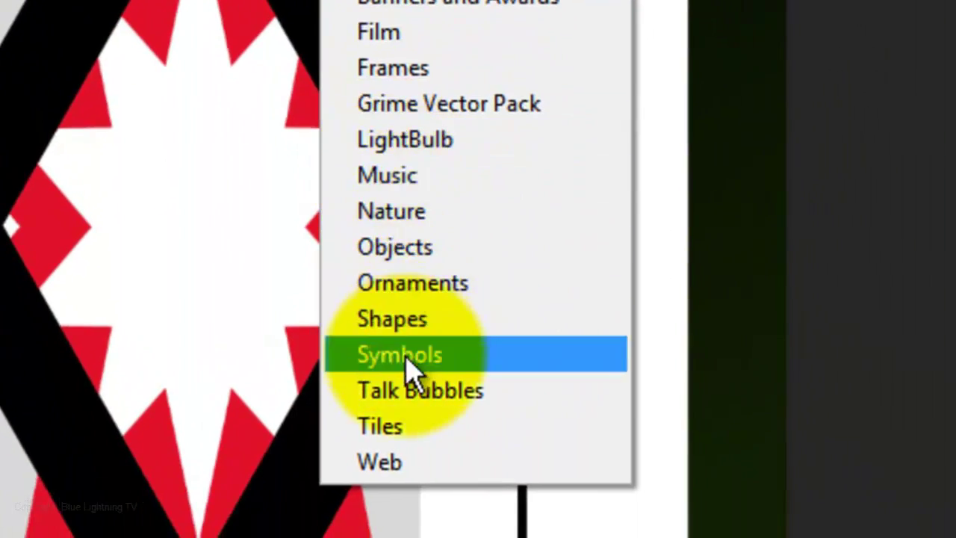
left_click(405, 355)
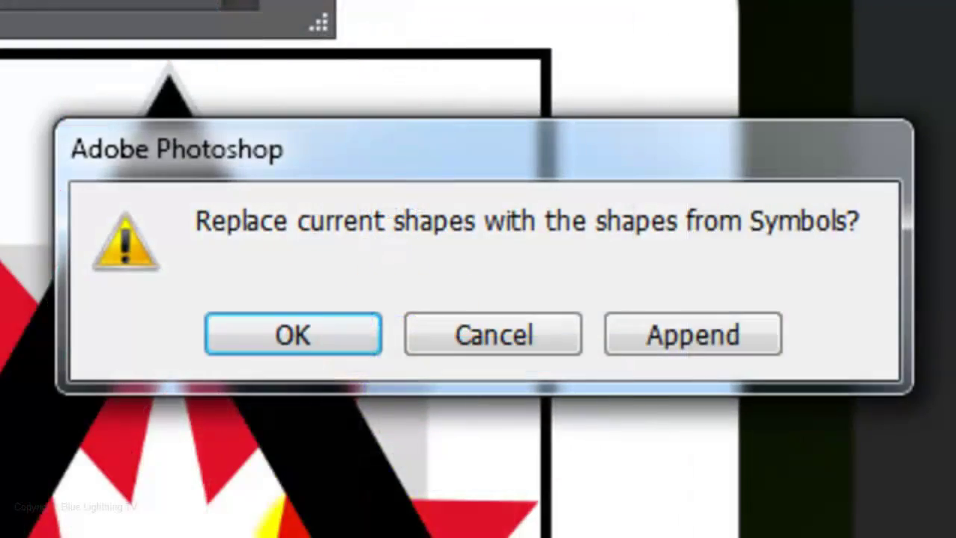
left_click(291, 345)
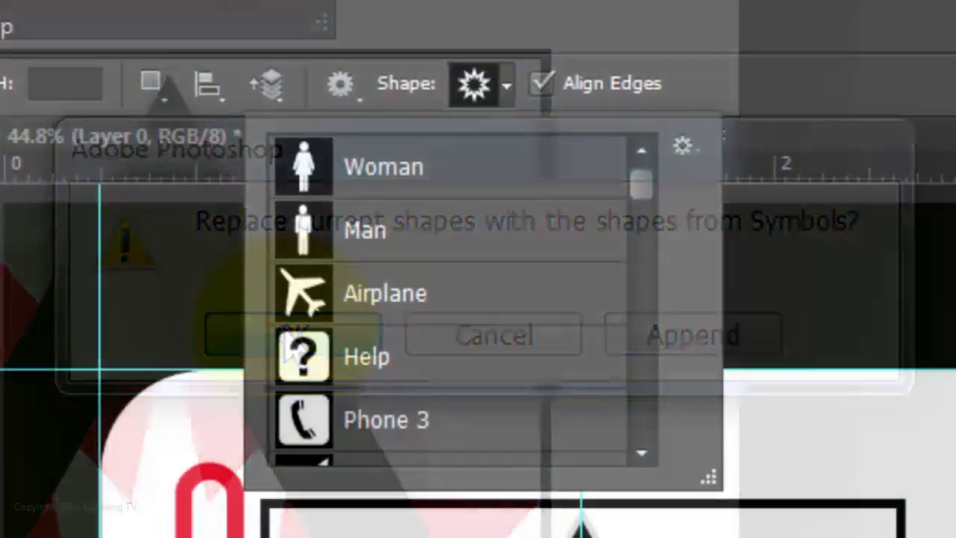
left_click_drag(641, 183, 643, 395)
left_click(515, 384)
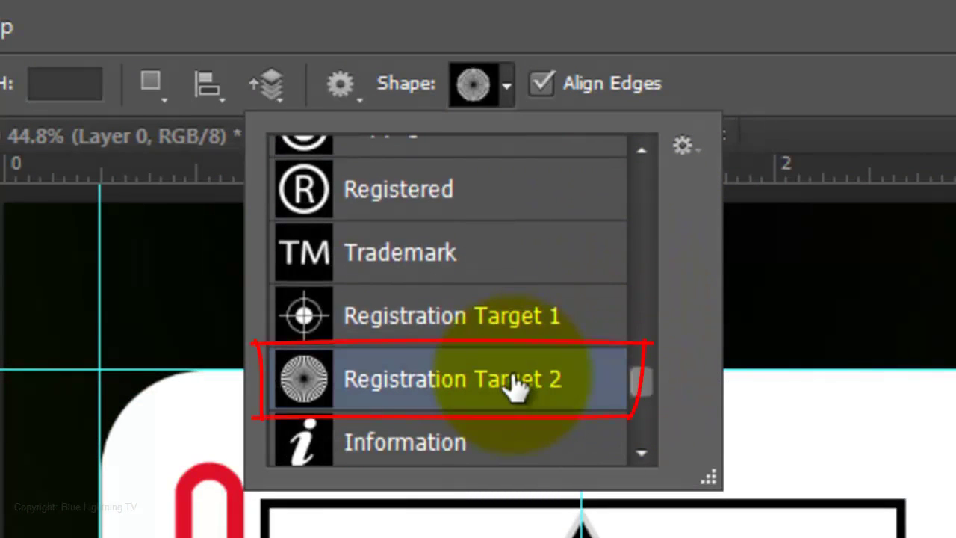
scroll(501, 352, "down", 1)
Set the sunburst shape's fill colour to yellow FFF200
left_click(359, 94)
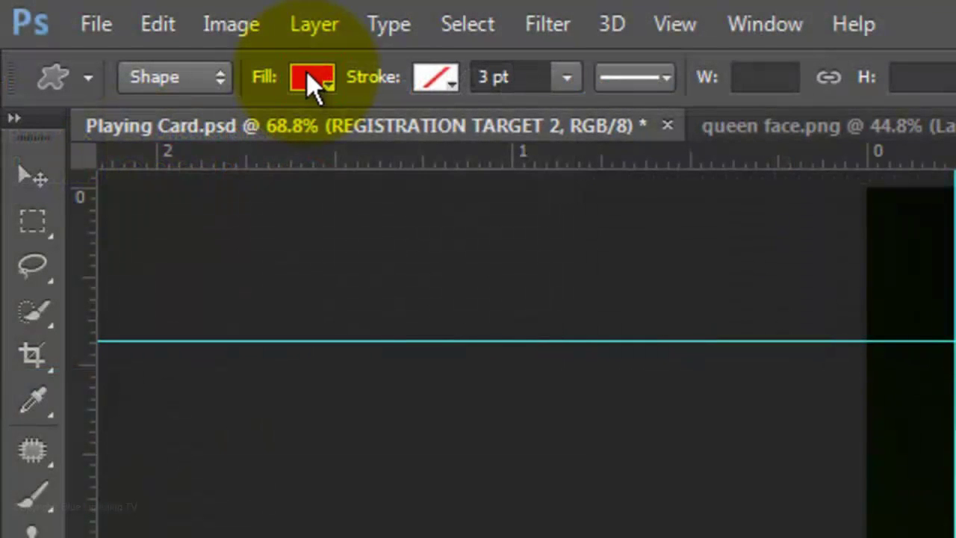
left_click(310, 78)
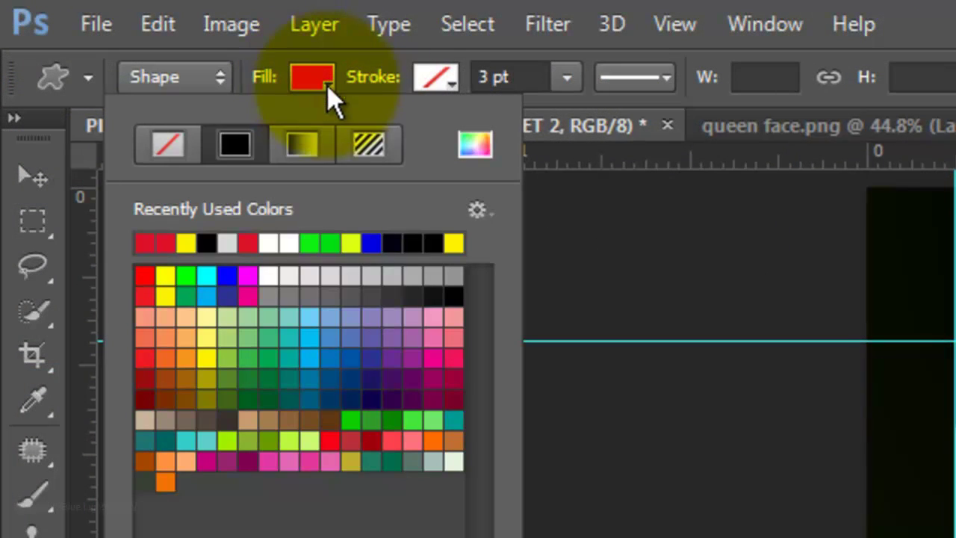
left_click(473, 143)
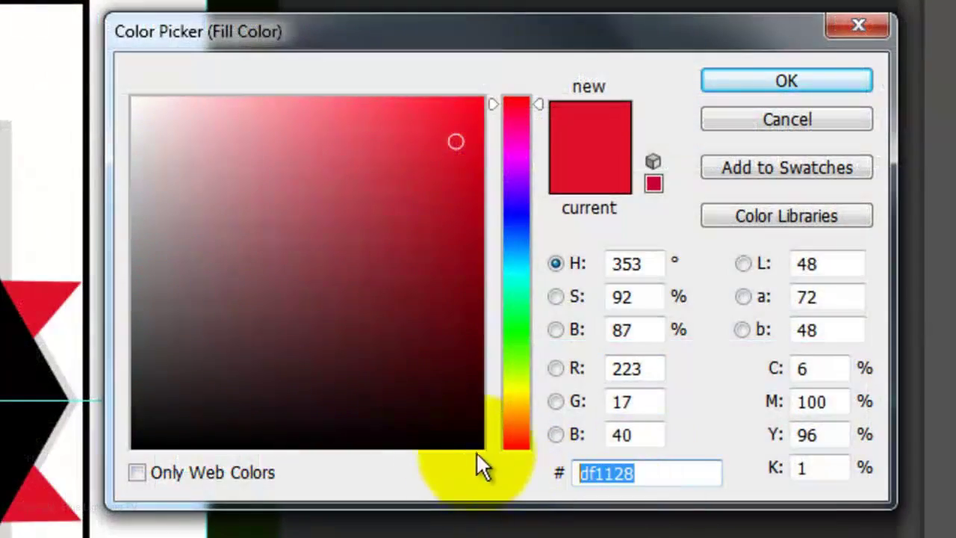
type("FFF200")
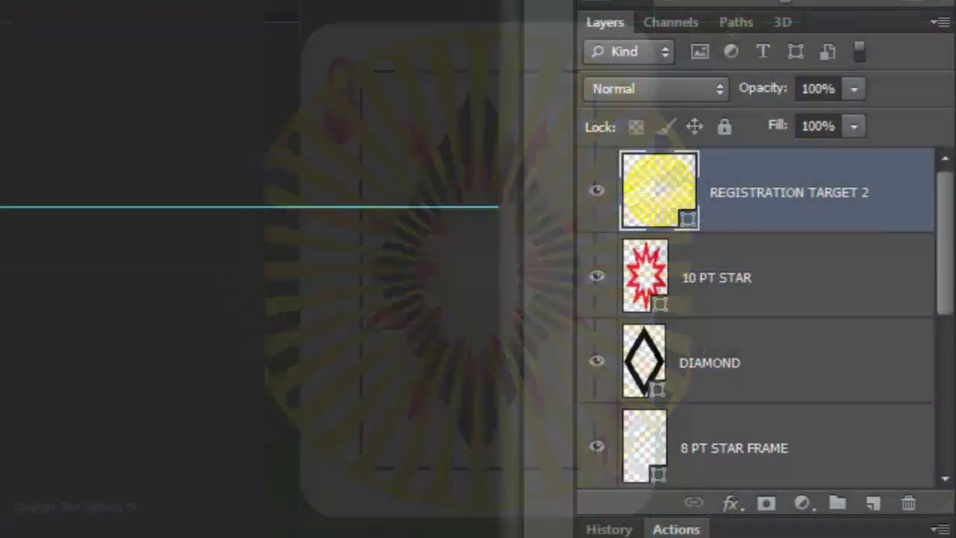
scroll(934, 306, "down", 5)
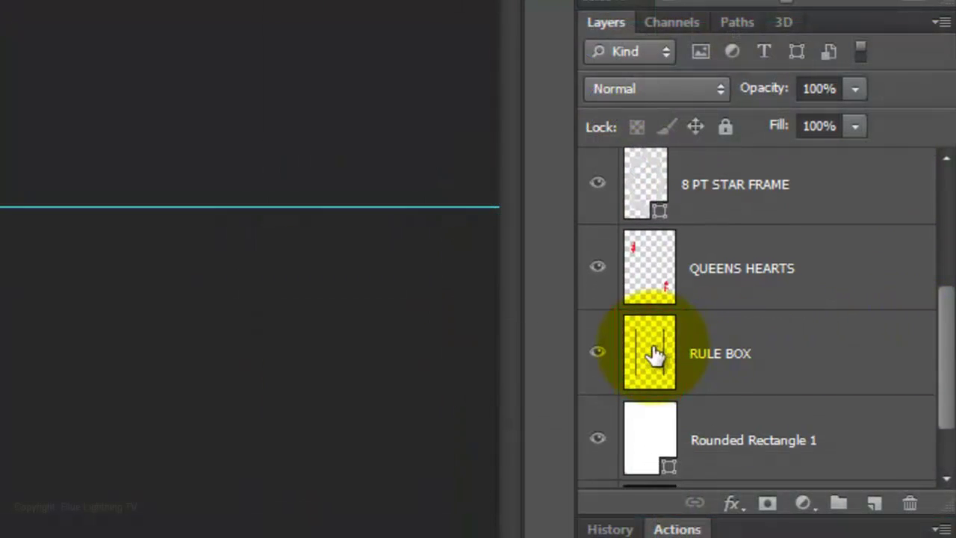
Load the RULE BOX outline as a selection, view it in Quick Mask and invert it
left_click(654, 354, "ctrl")
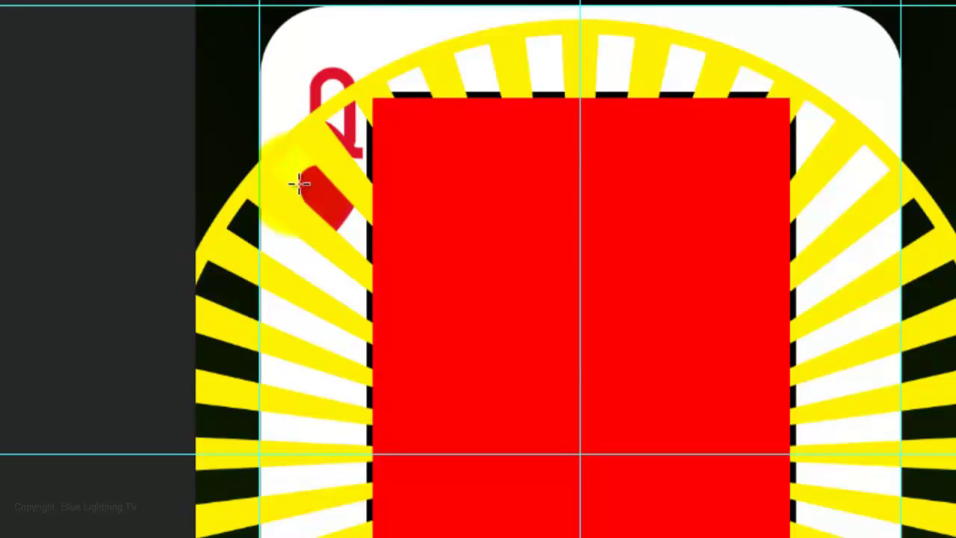
key("q")
key("q")
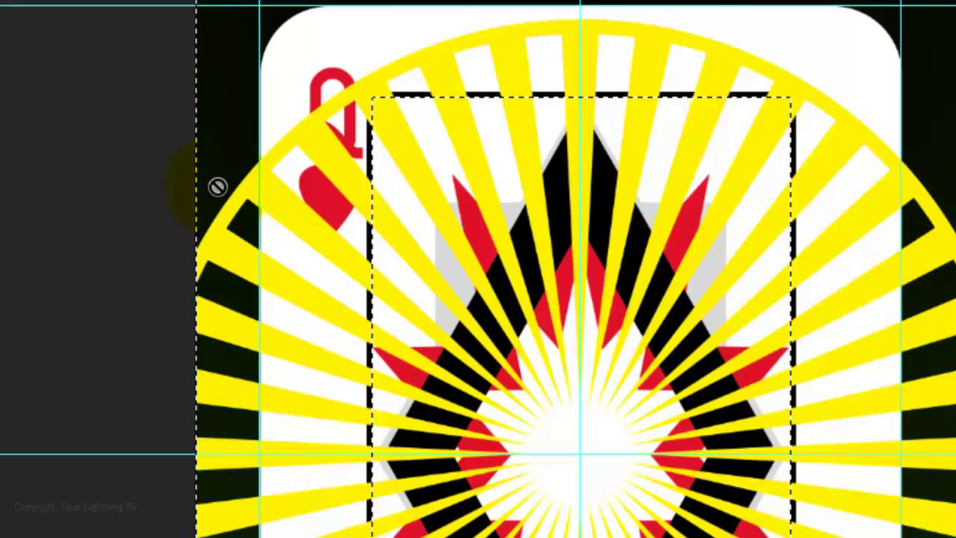
key("ctrl+shift+i")
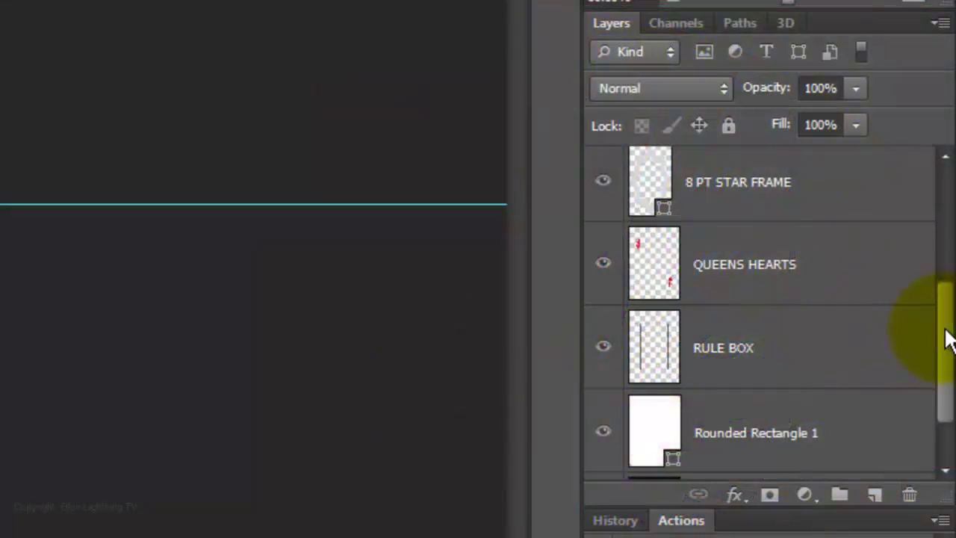
Add a layer mask to the REGISTRATION TARGET 2 layer from the selection
left_click_drag(945, 337, 936, 209)
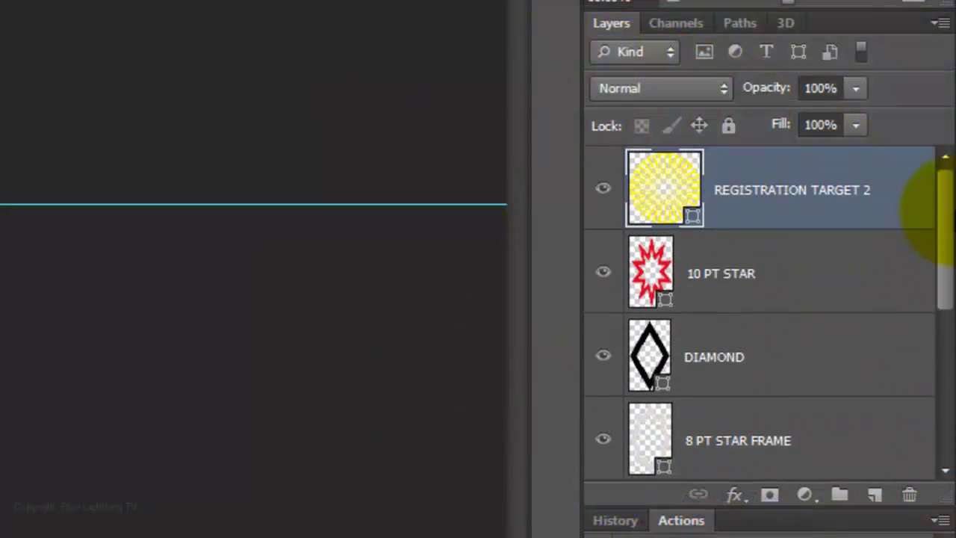
left_click(770, 497)
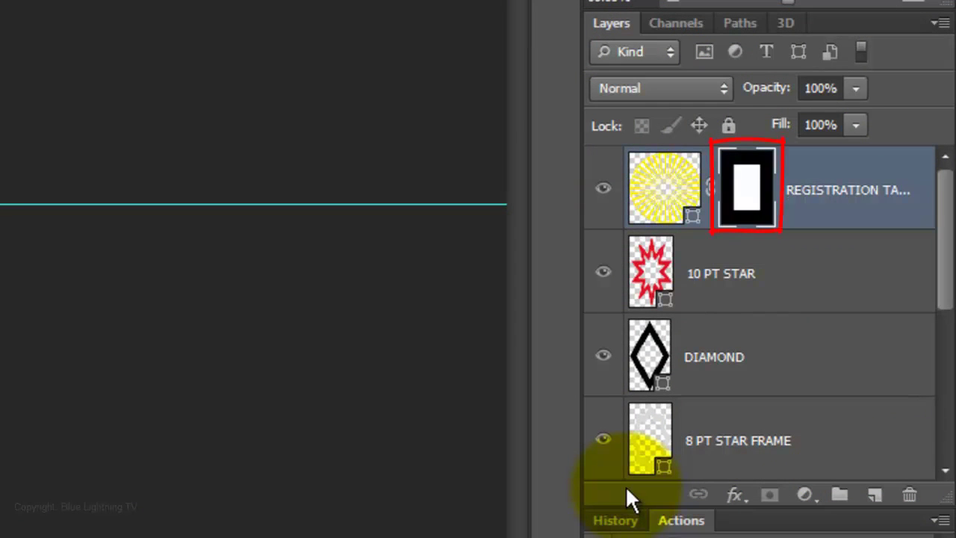
left_click(723, 89)
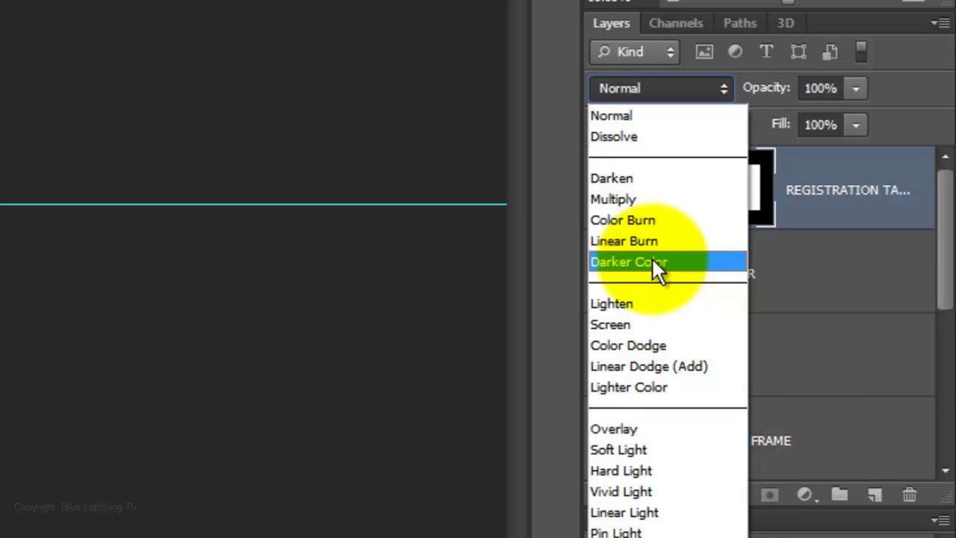